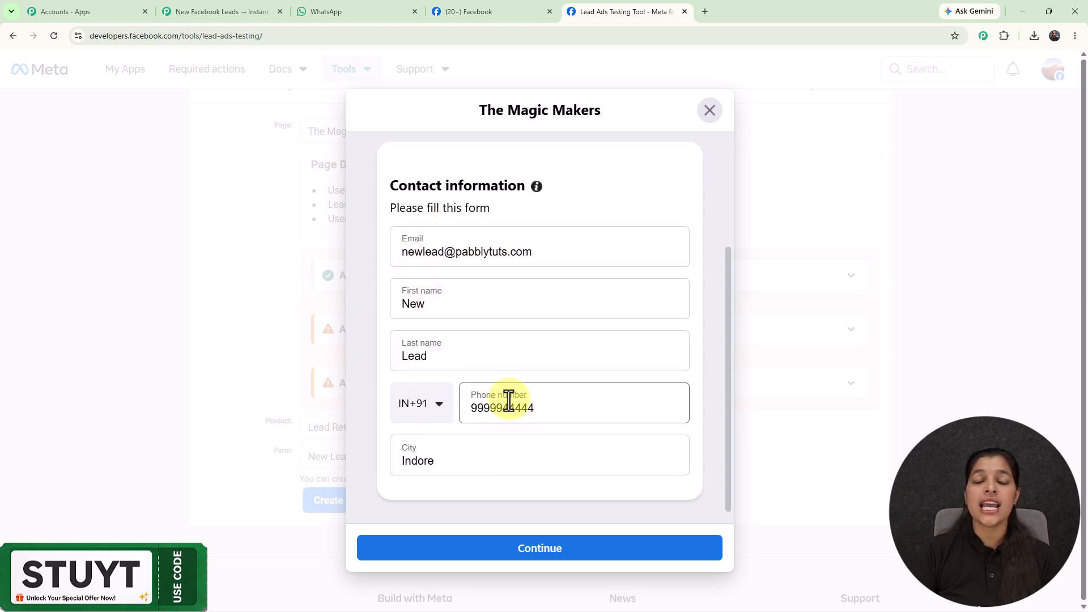
- Submit the completed contact information form as a test lead for The Magic Makers page
left_click(537, 550)
left_click(533, 488)
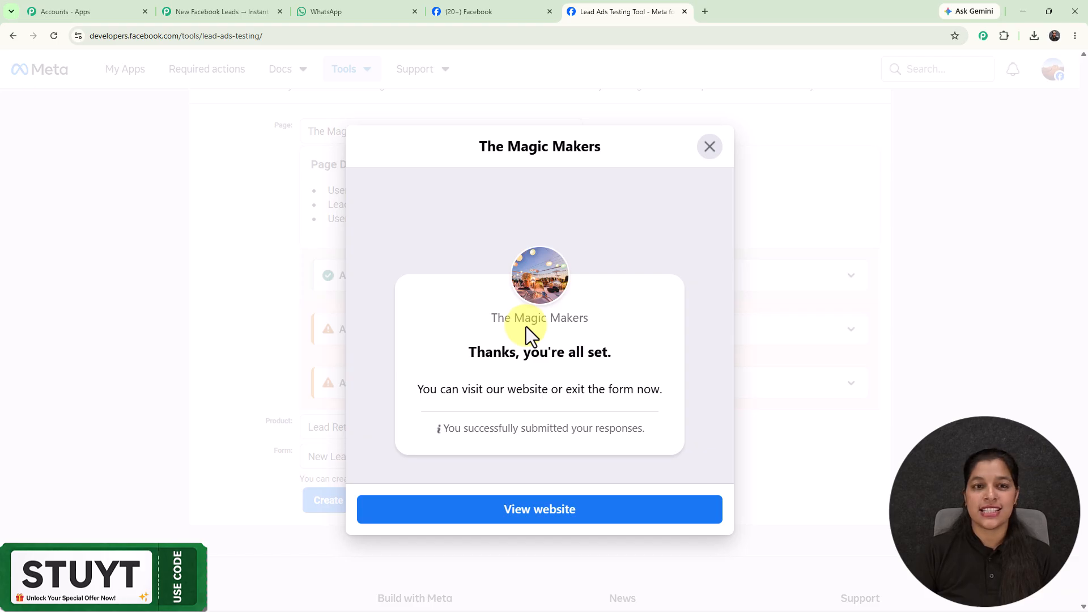
- Switch to WhatsApp and examine the offer message in the Test Number chat, highlighting its greeting to the lead
left_click(368, 10)
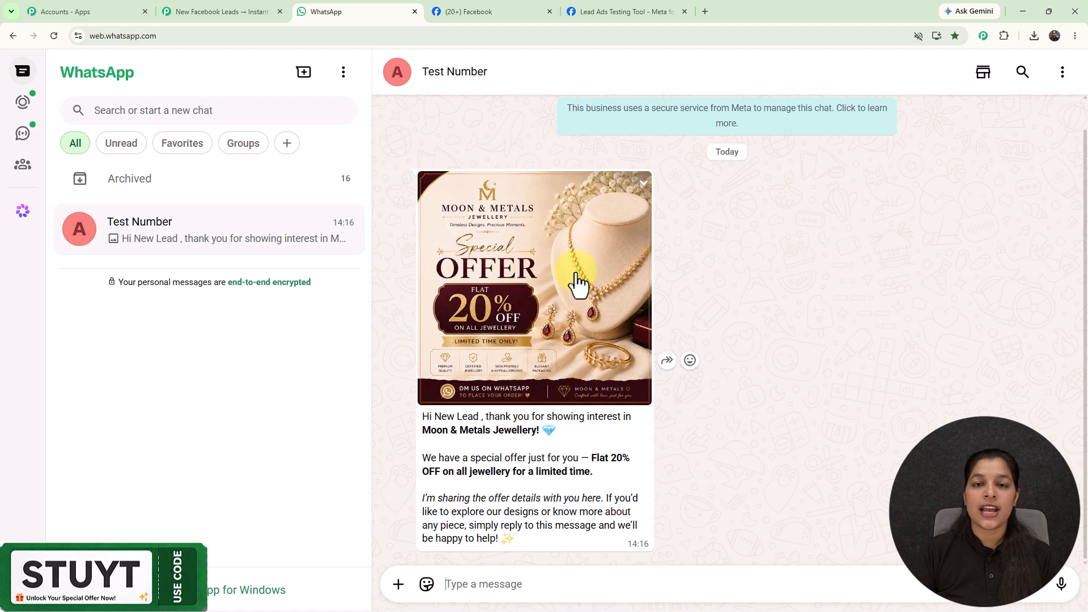
left_click_drag(422, 418, 670, 437)
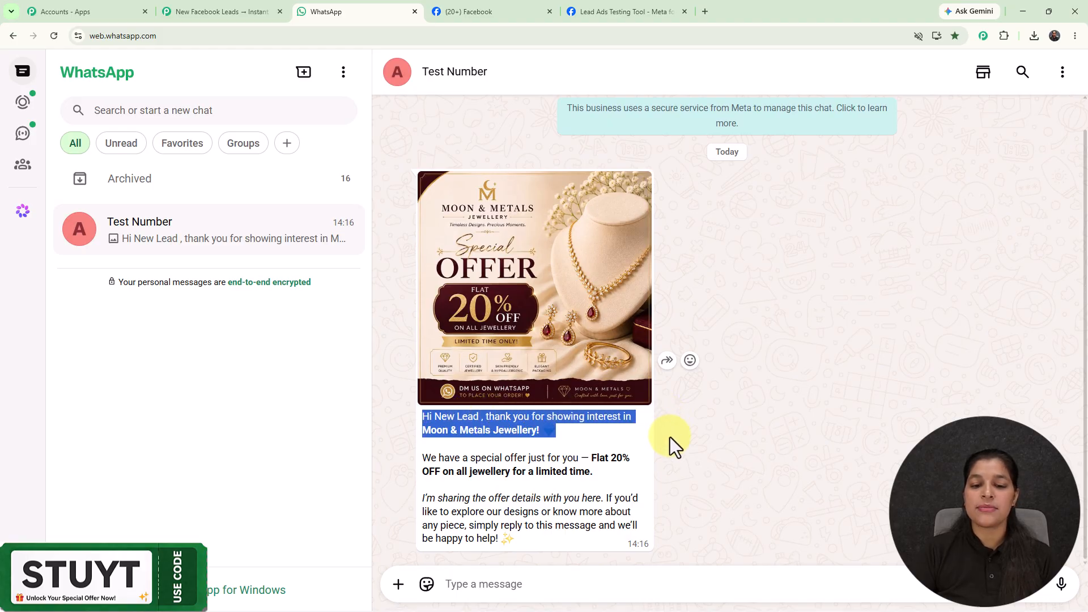
left_click(593, 433)
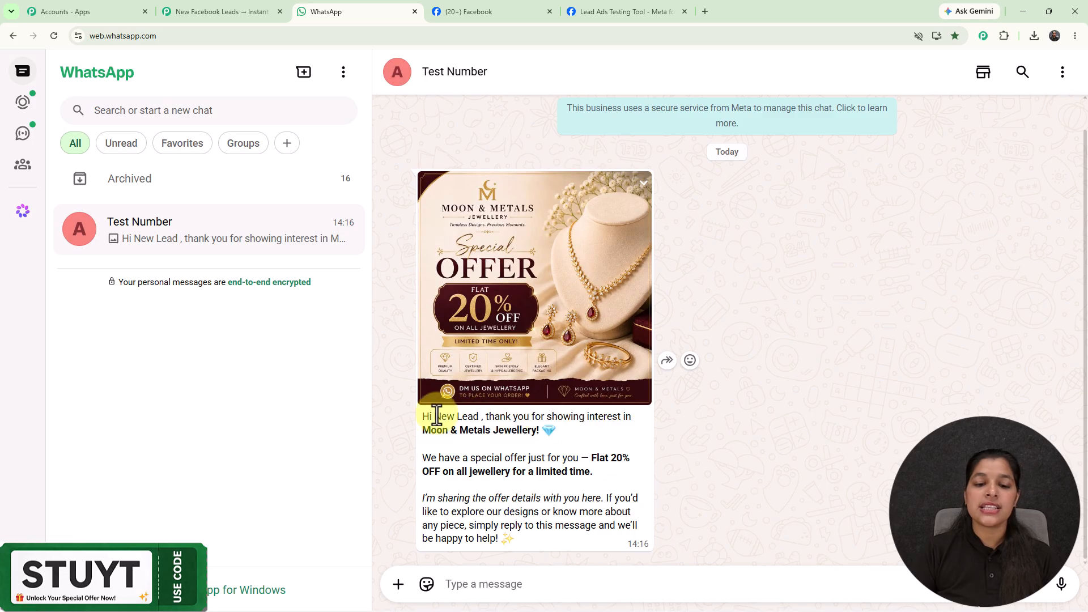
left_click_drag(479, 418, 434, 418)
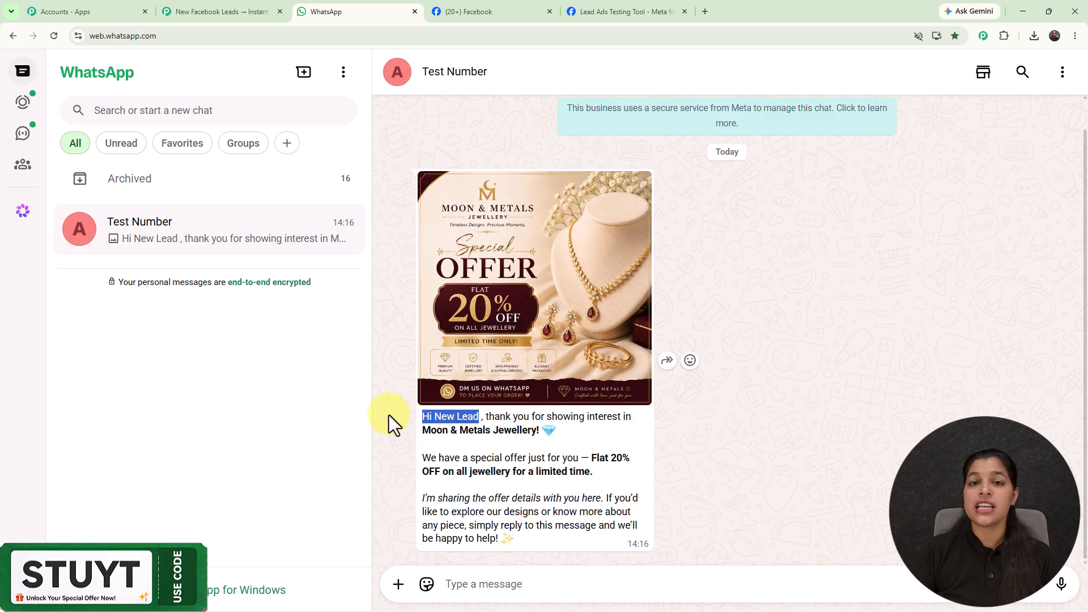
left_click(601, 11)
left_click(391, 12)
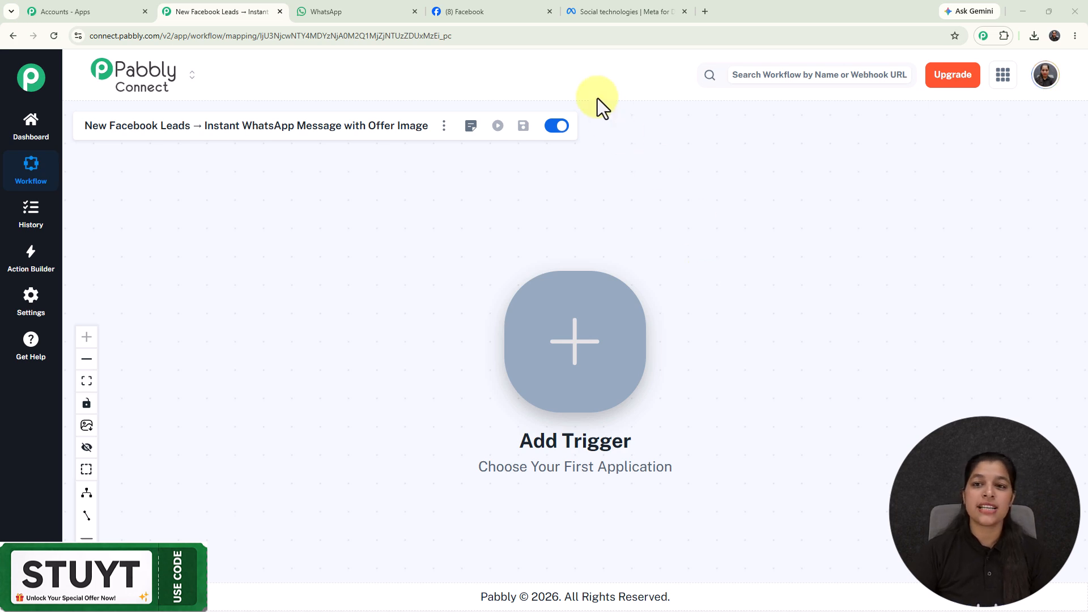
- Open pabbly.com/connect in a new browser tab and dismiss the lifetime deal popup
left_click(703, 13)
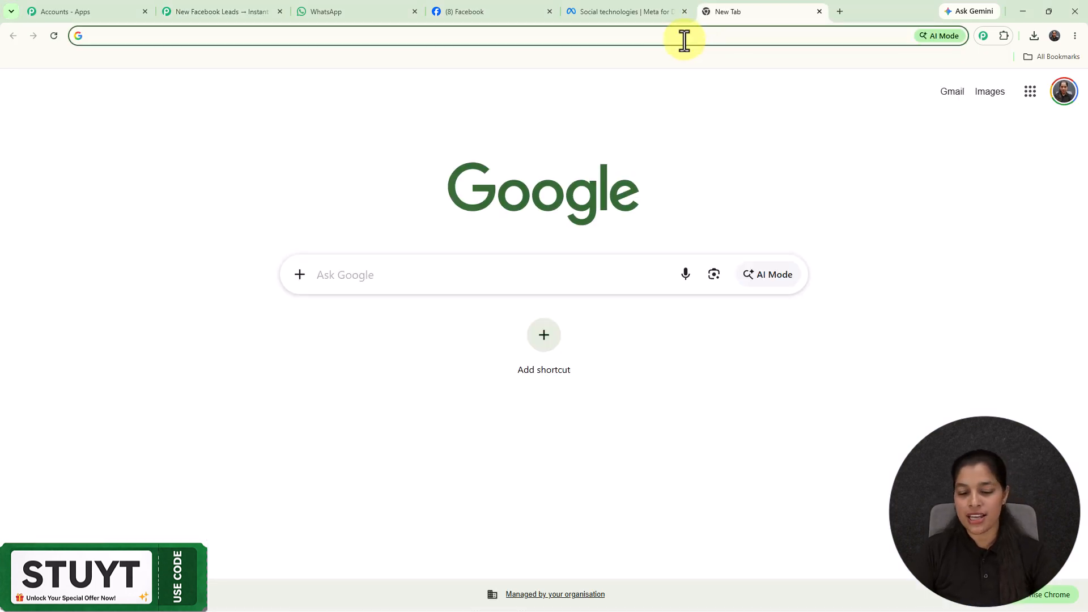
type("p")
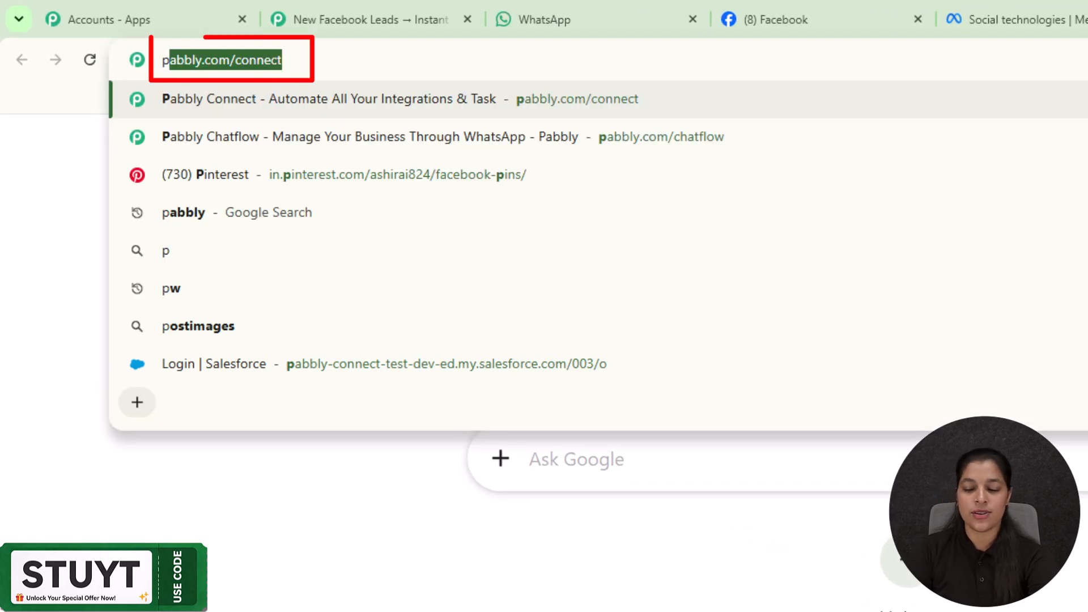
key("Return")
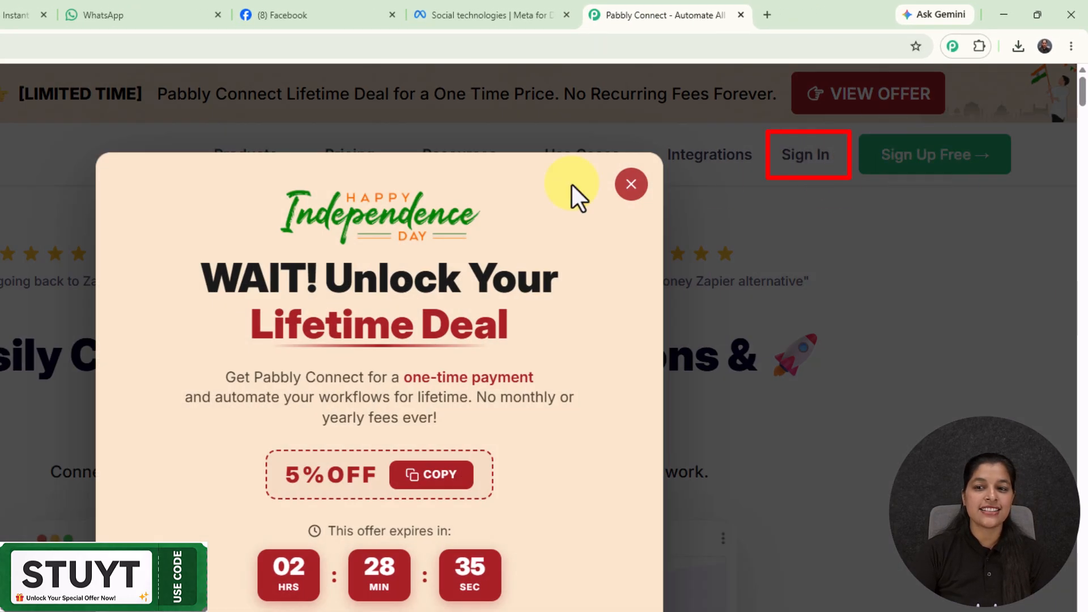
left_click(630, 184)
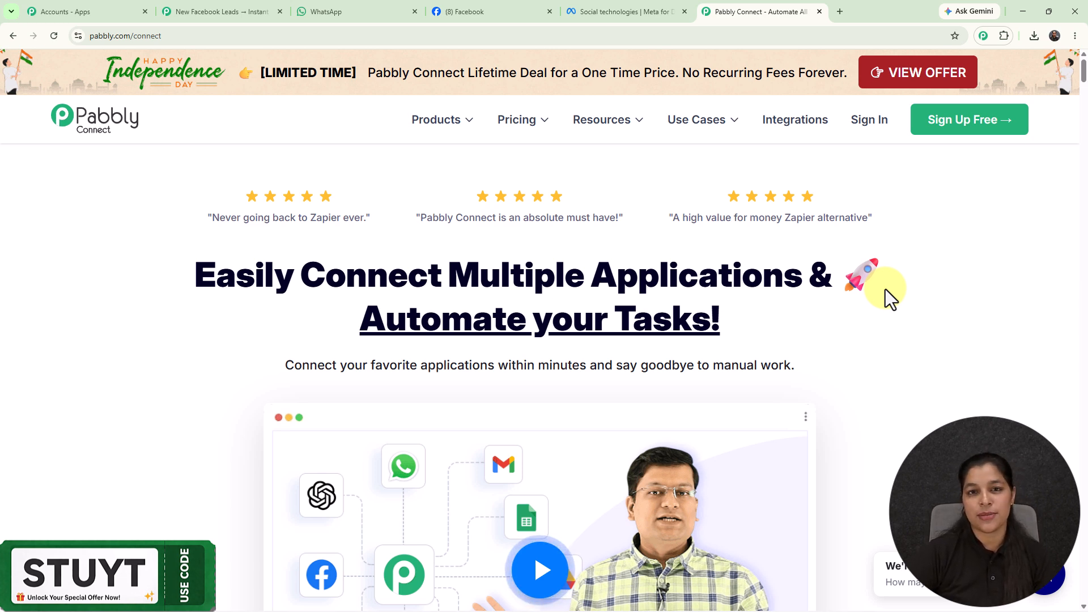
- Return to the Pabbly Connect workflow and set its trigger to Facebook Lead Ads with the New Lead Instant event
left_click(249, 9)
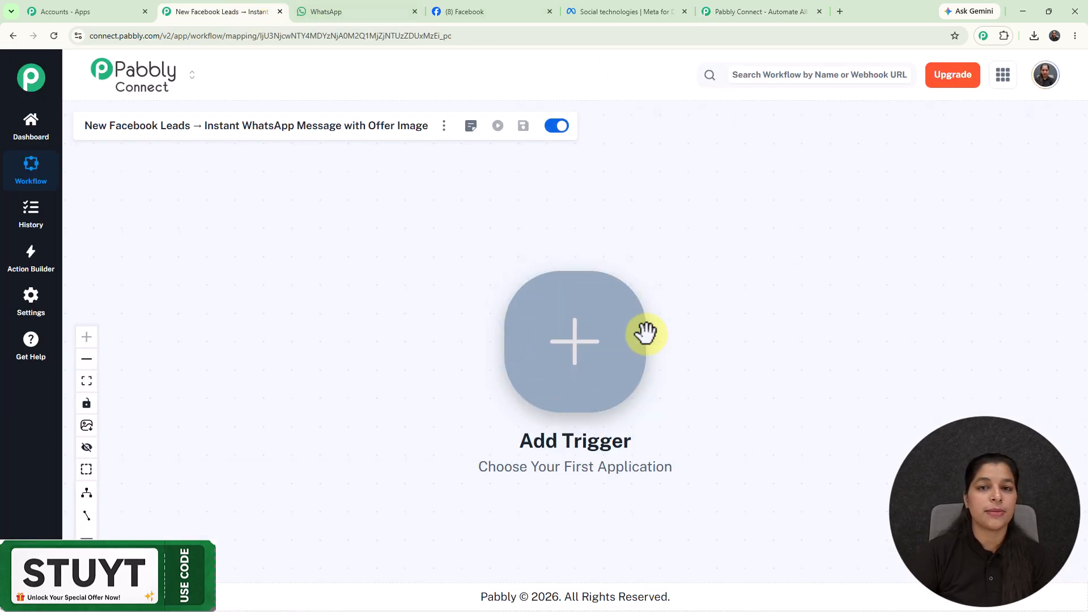
left_click(615, 369)
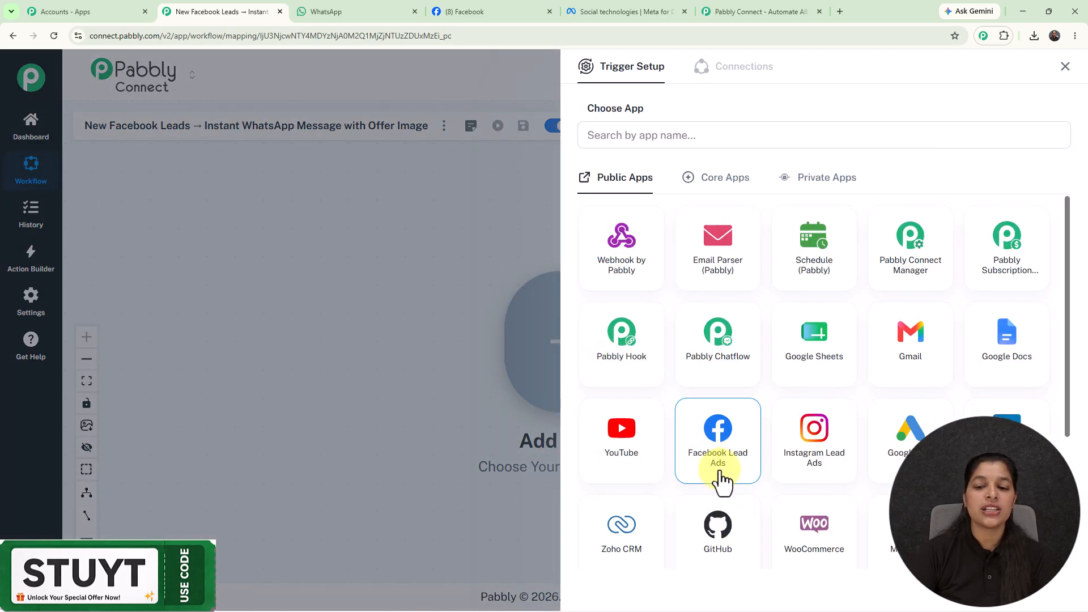
left_click(721, 482)
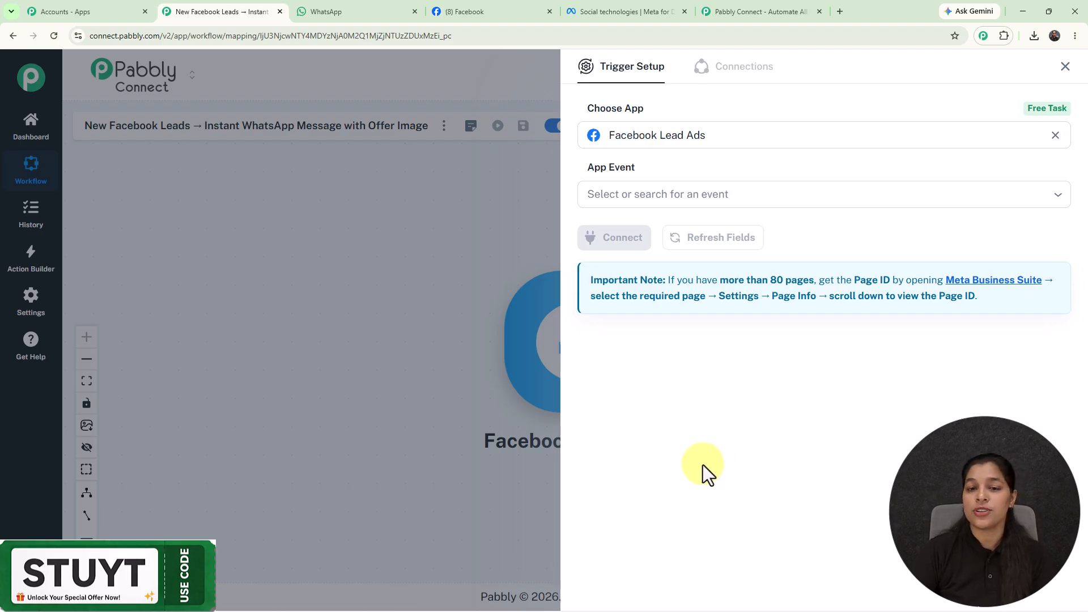
left_click(651, 195)
left_click(660, 234)
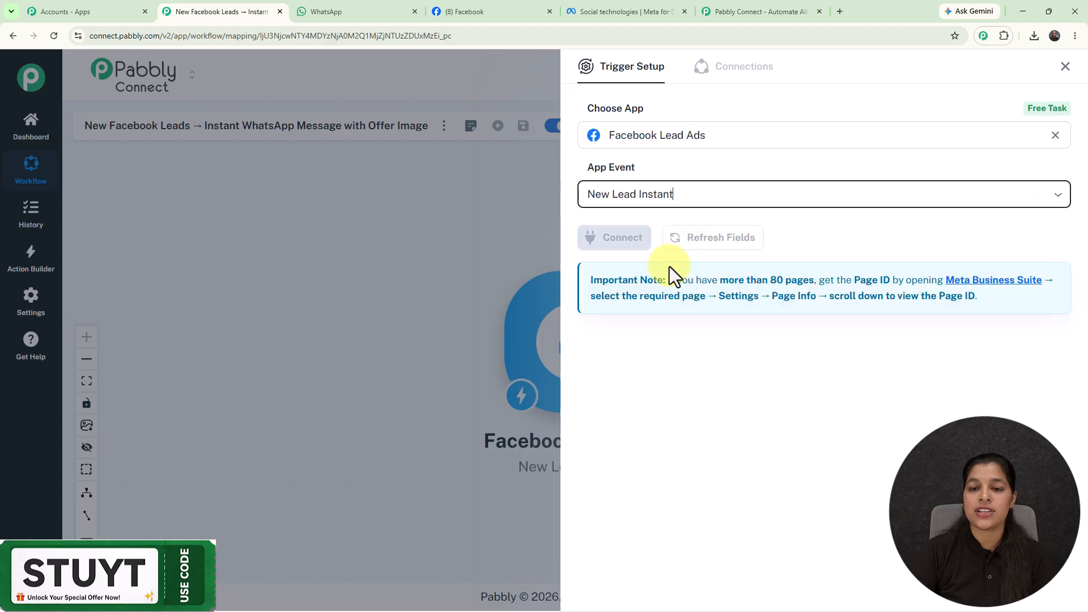
- Add a new Facebook Lead Ads connection to the trigger and authorize it with the logged-in Facebook account
left_click(615, 242)
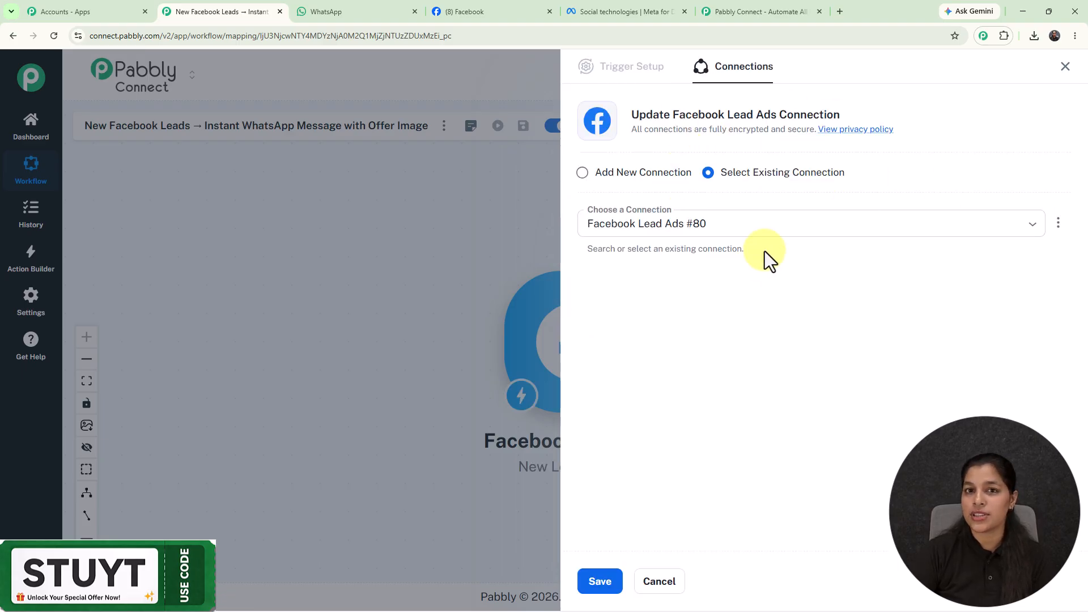
left_click(584, 173)
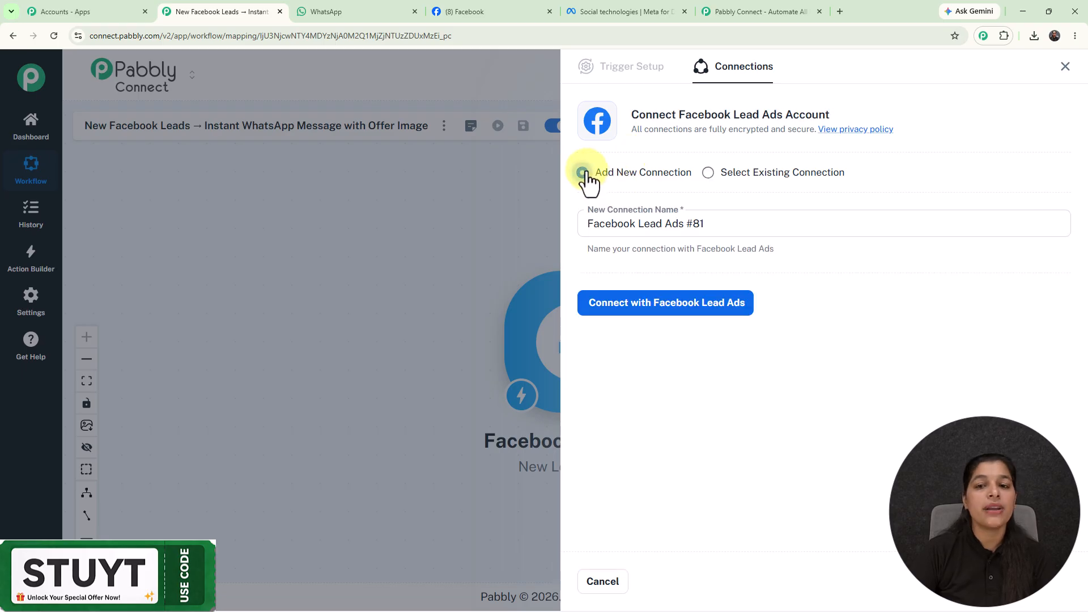
left_click(676, 309)
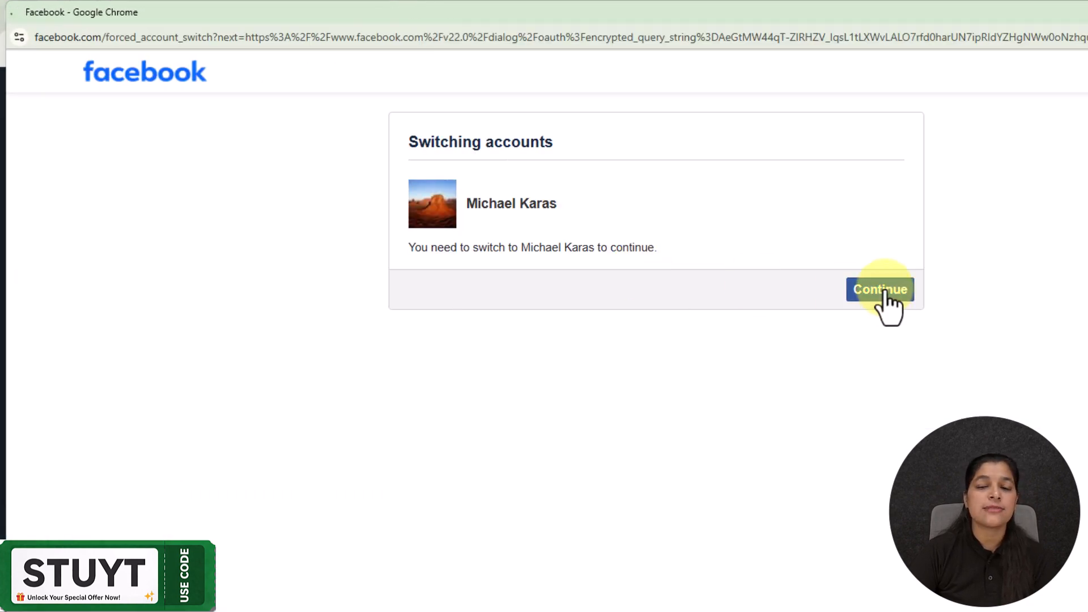
left_click(884, 291)
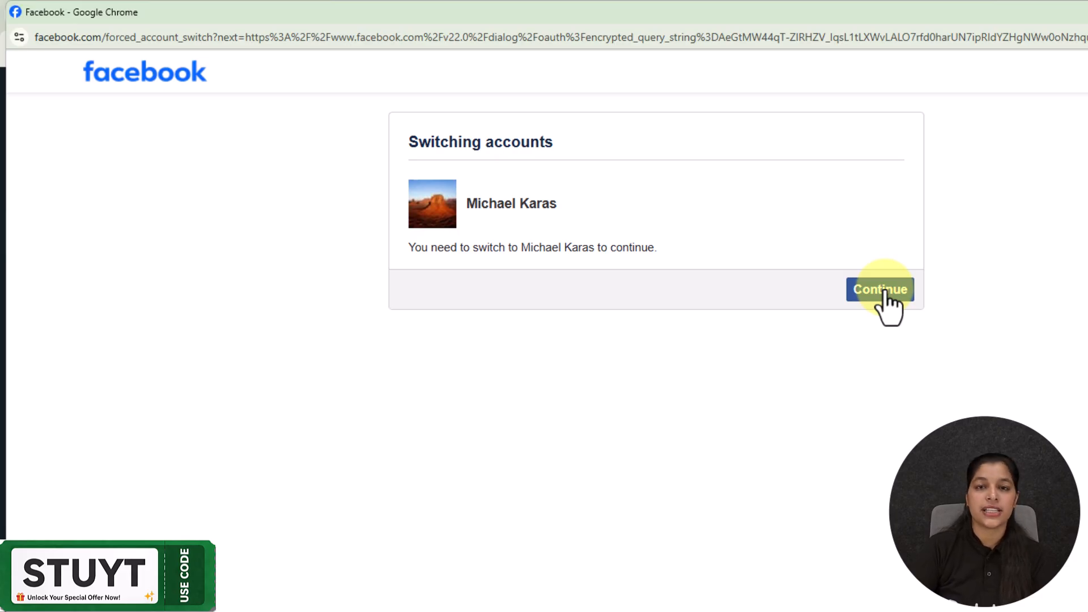
left_click(888, 291)
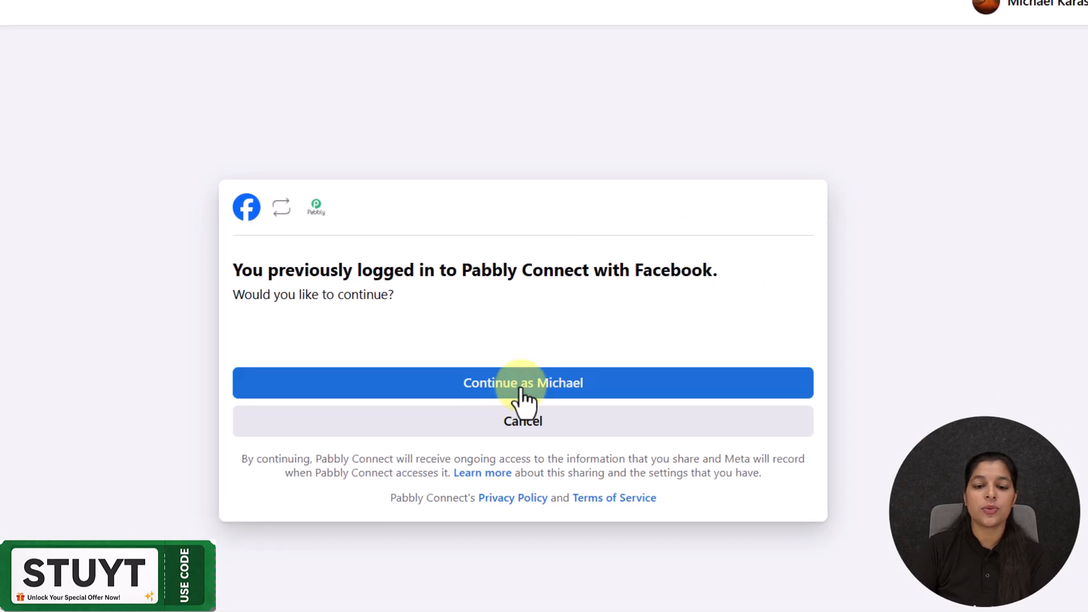
left_click(523, 385)
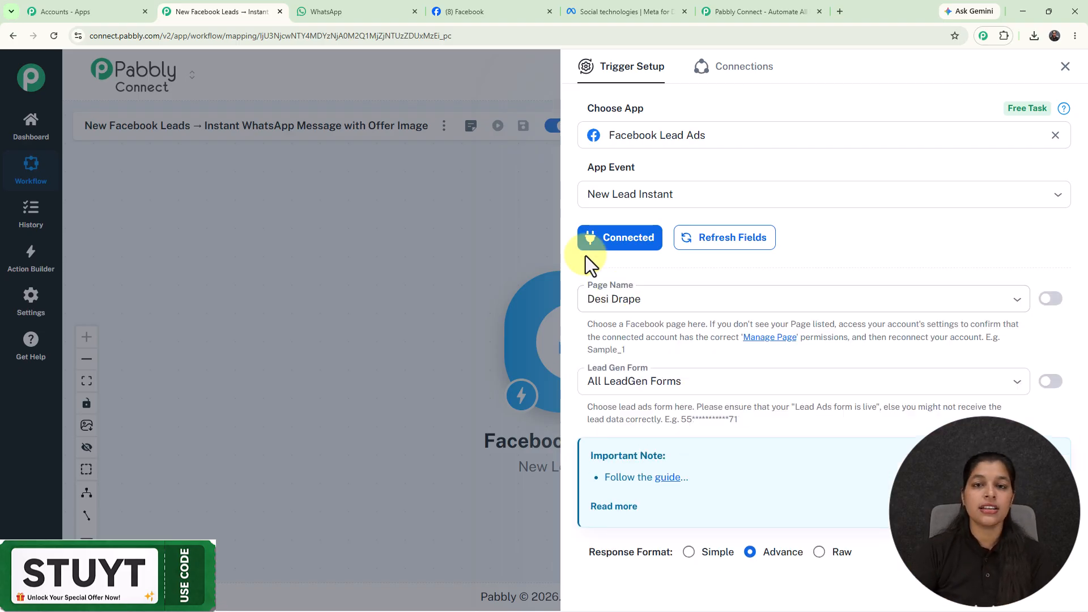
- Set the trigger's page to The Magic Makers and its lead gen form to New Leads
left_click(491, 17)
left_click(483, 447)
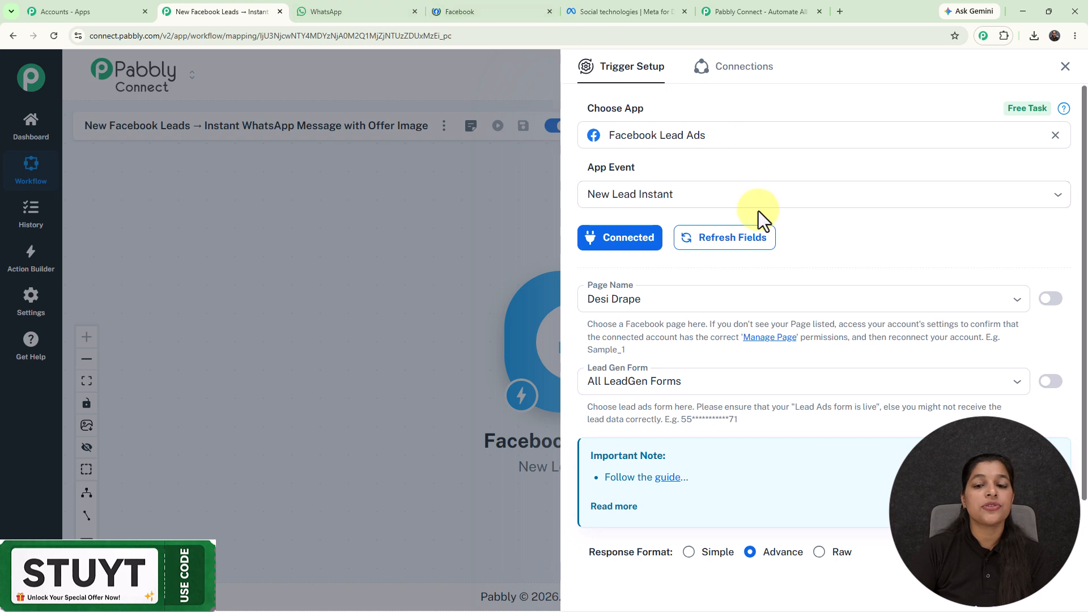
left_click(743, 293)
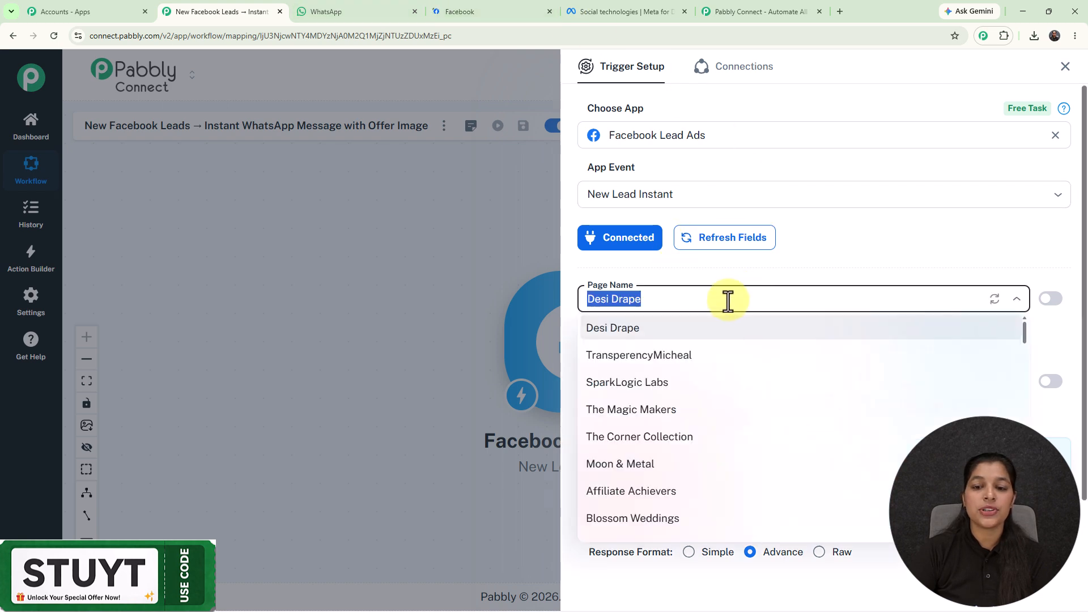
left_click(654, 409)
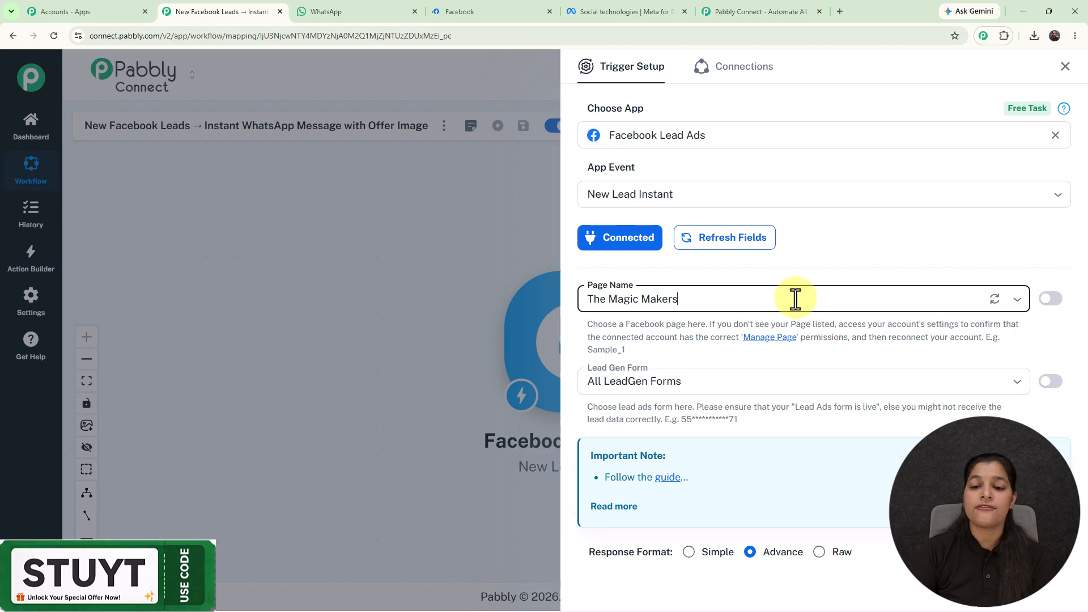
left_click(703, 386)
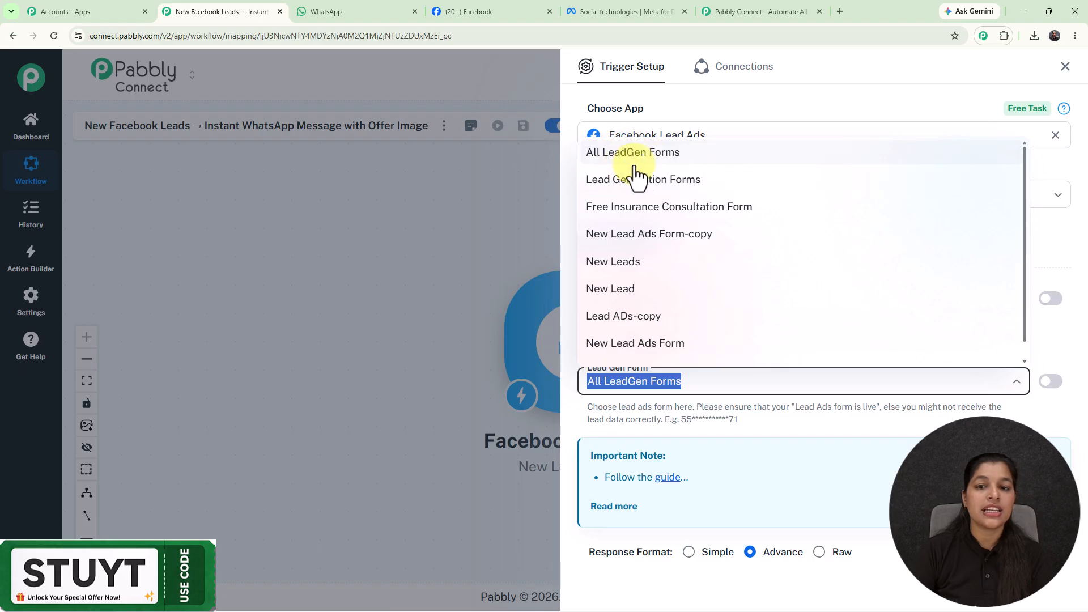
left_click(652, 265)
- Set the trigger's response format to Simple, then save it and send a test request
scroll(709, 408, "down", 1)
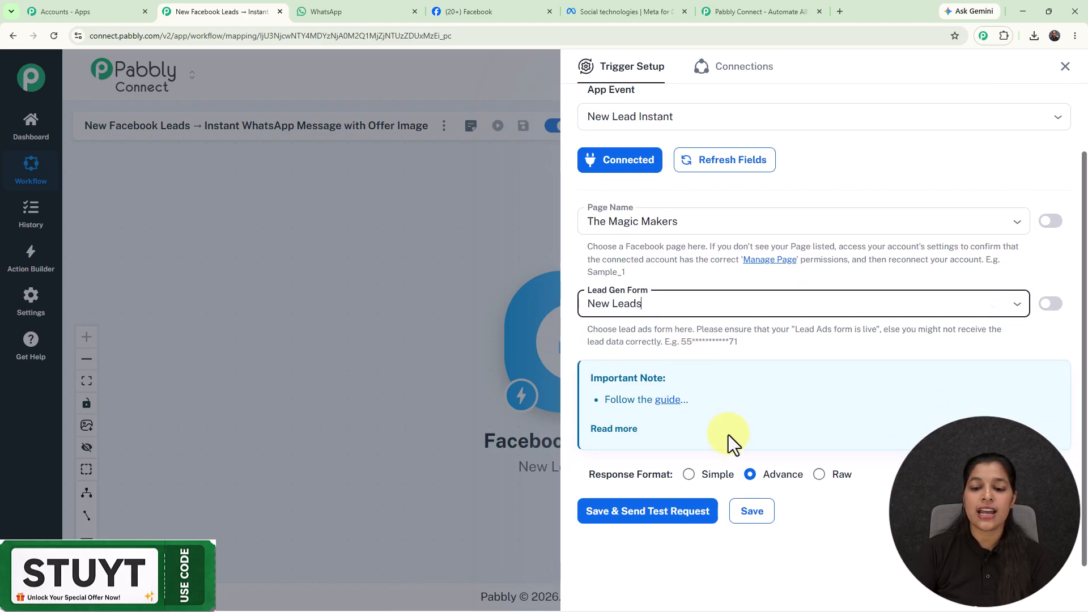
left_click(689, 474)
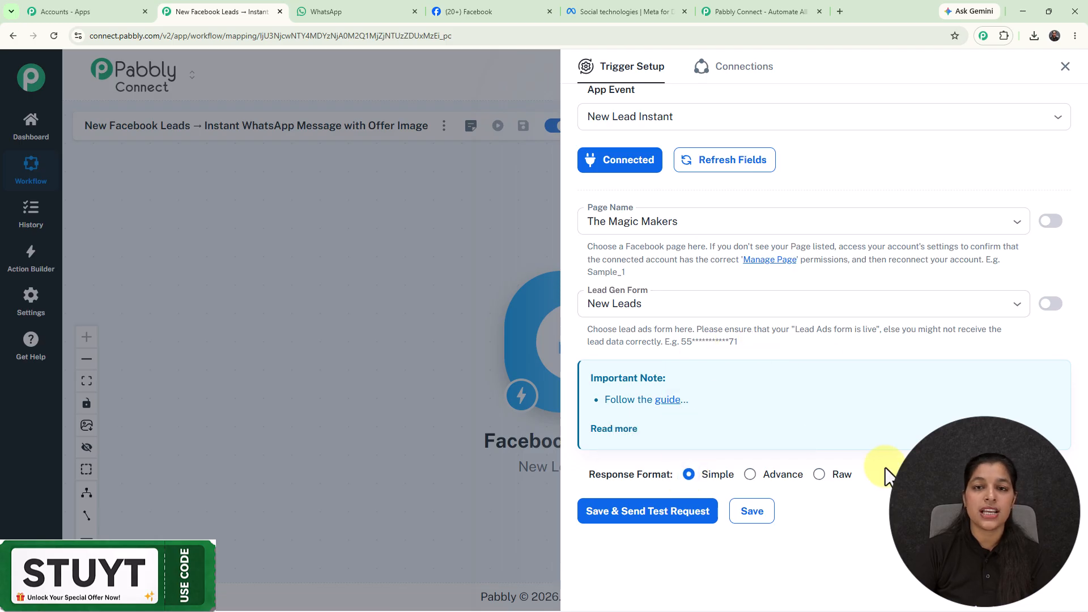
left_click(656, 513)
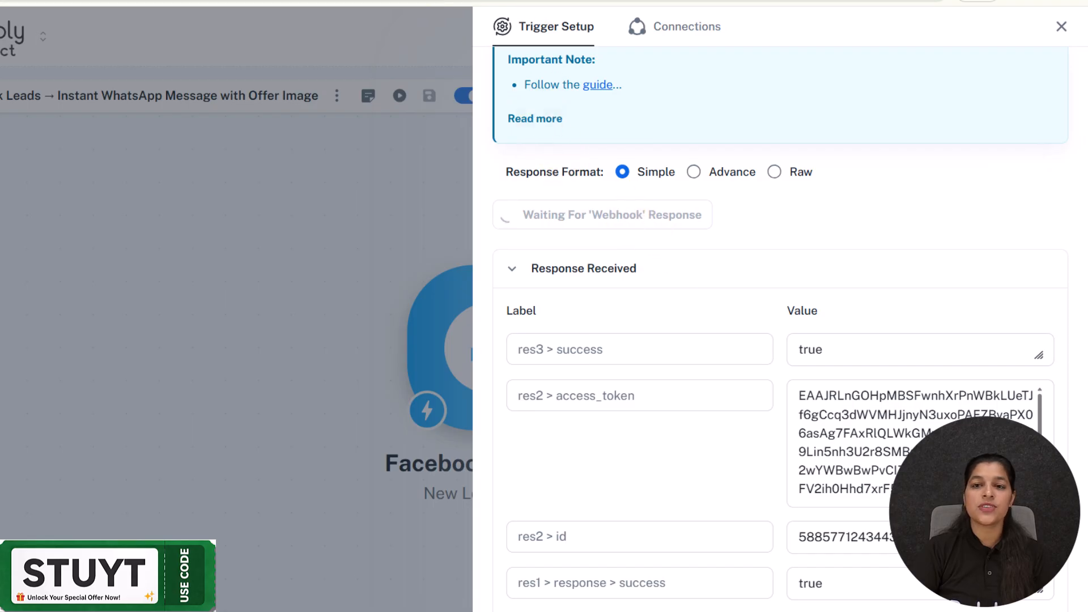
- Switch to the Meta for Developers site and open the Lead Ads RTU Debug Tool from its developer tools
left_click(627, 10)
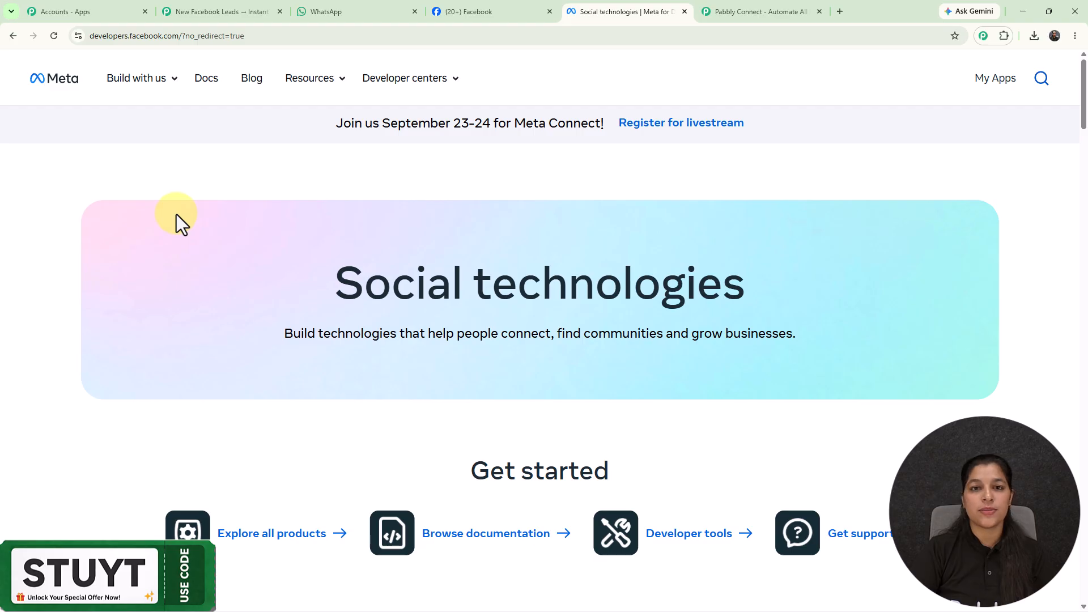
mouse_move(300, 85)
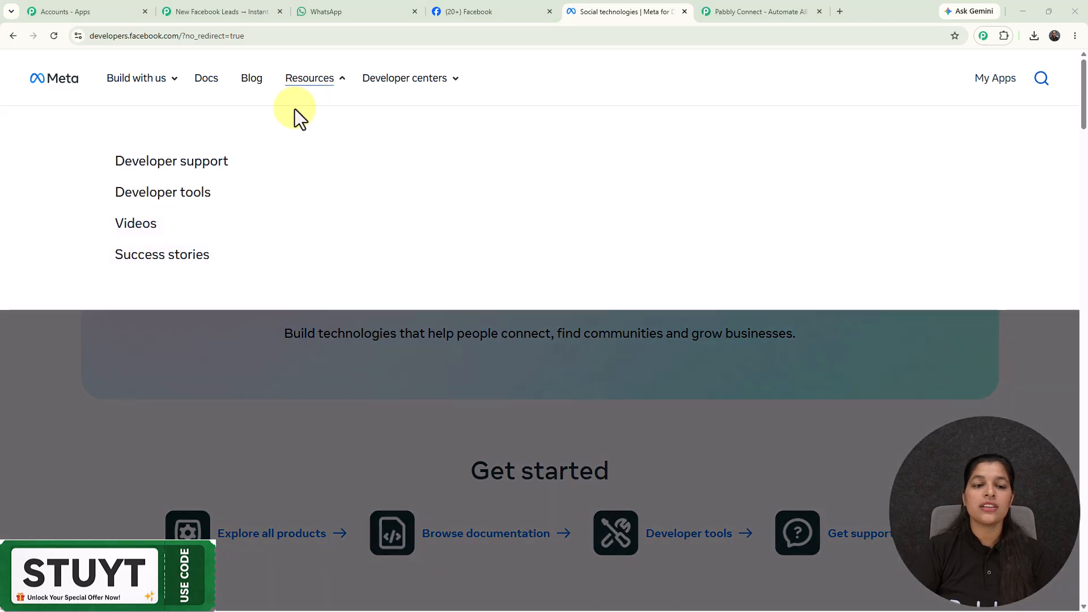
left_click(187, 193)
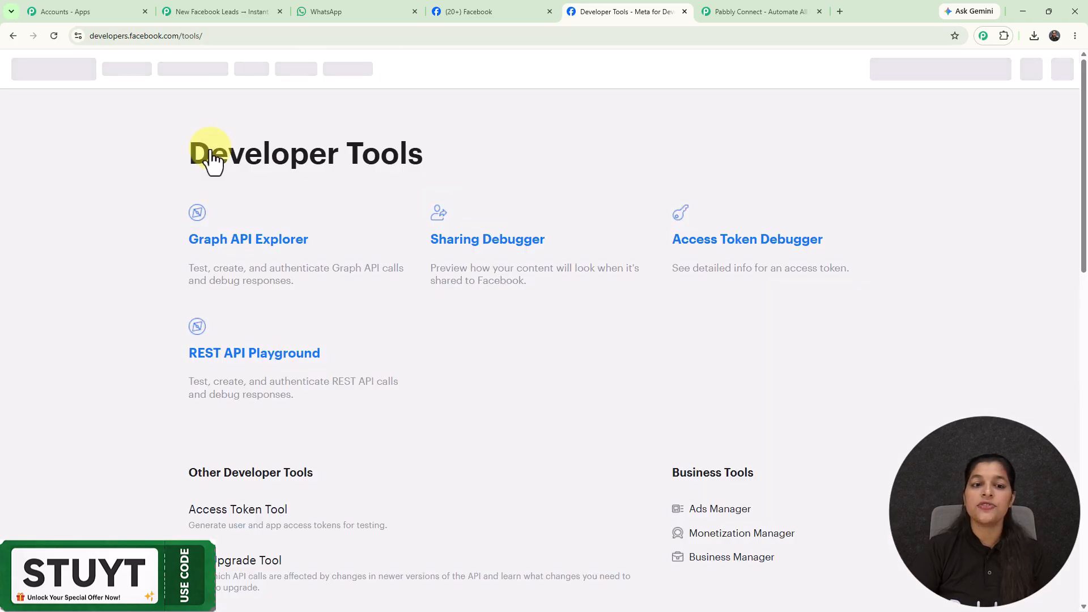
scroll(390, 228, "down", 6)
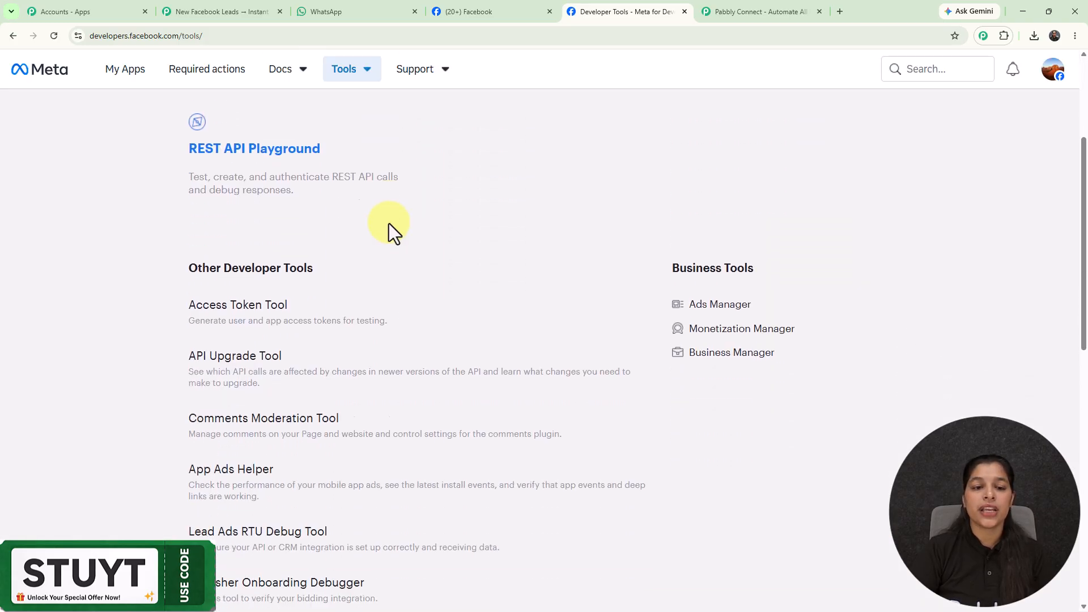
scroll(389, 223, "down", 4)
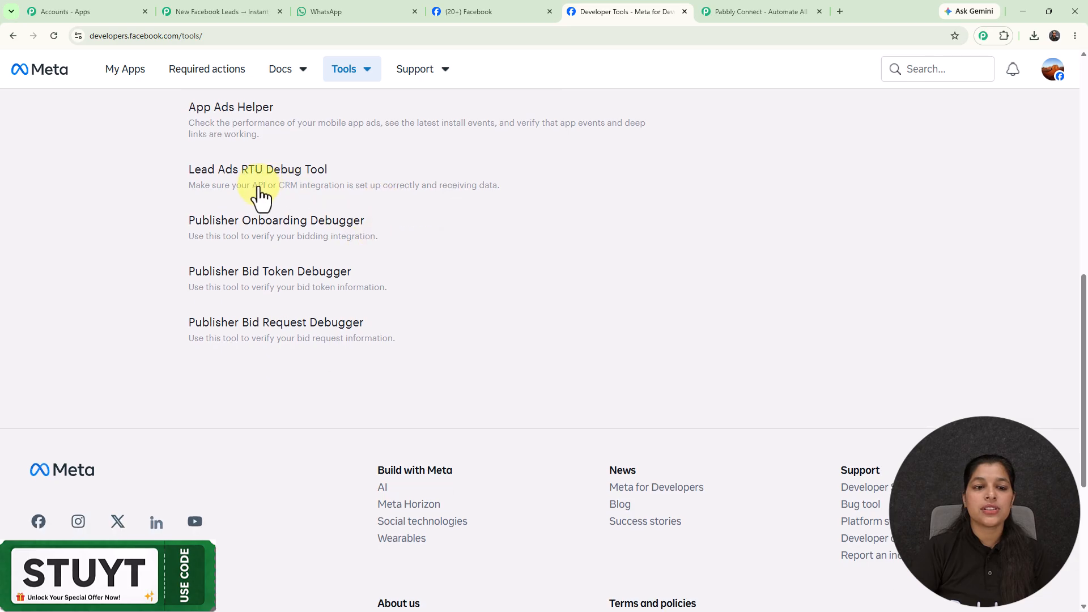
left_click(255, 174)
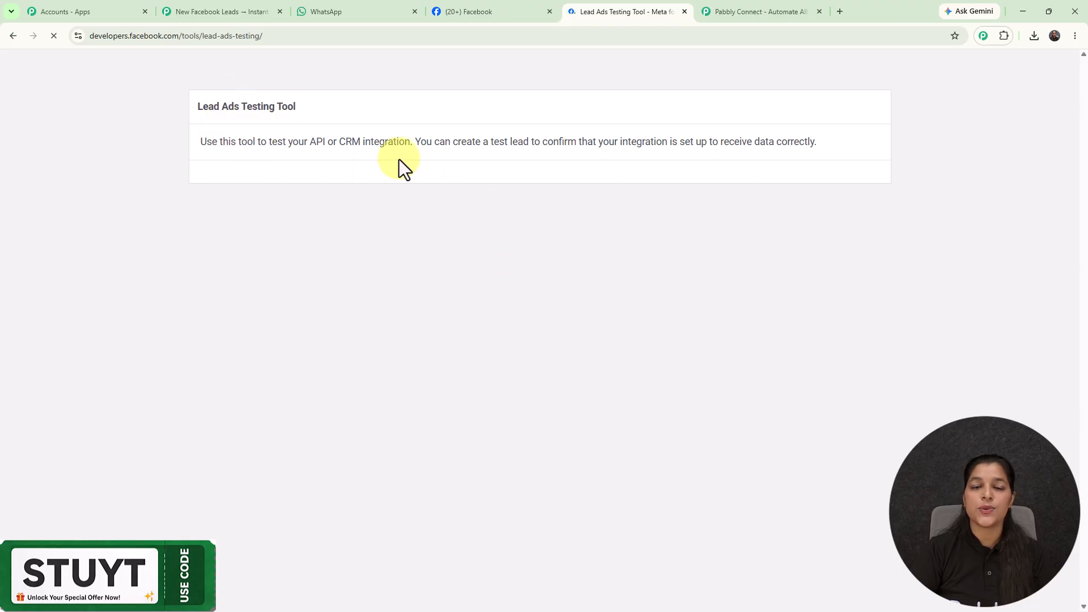
- Choose The Magic Makers as the page in the Lead Ads Testing Tool
left_click(444, 195)
left_click(443, 196)
left_click(444, 195)
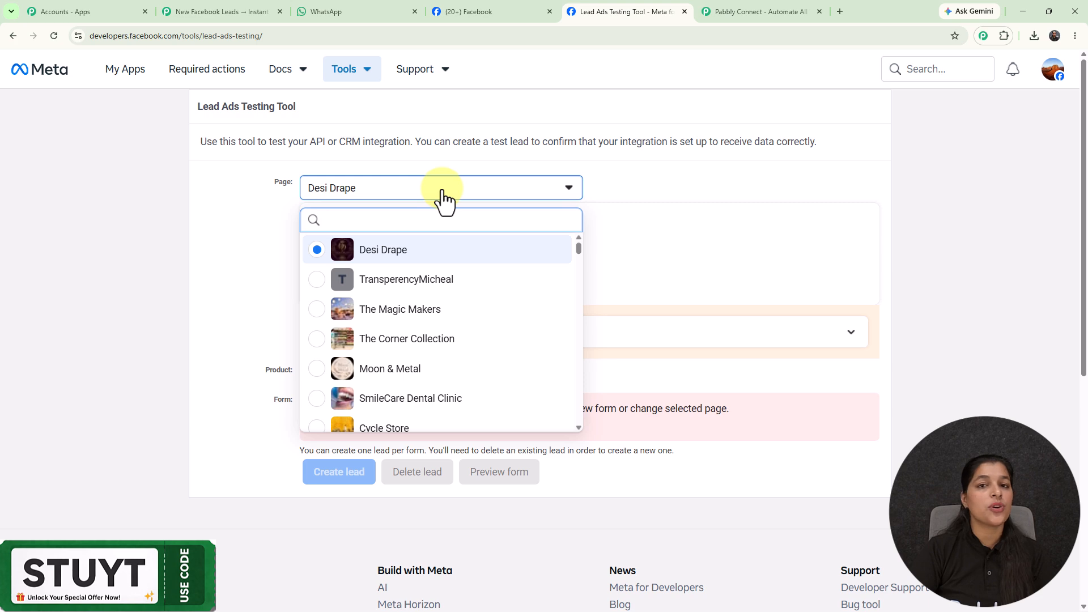
left_click(368, 310)
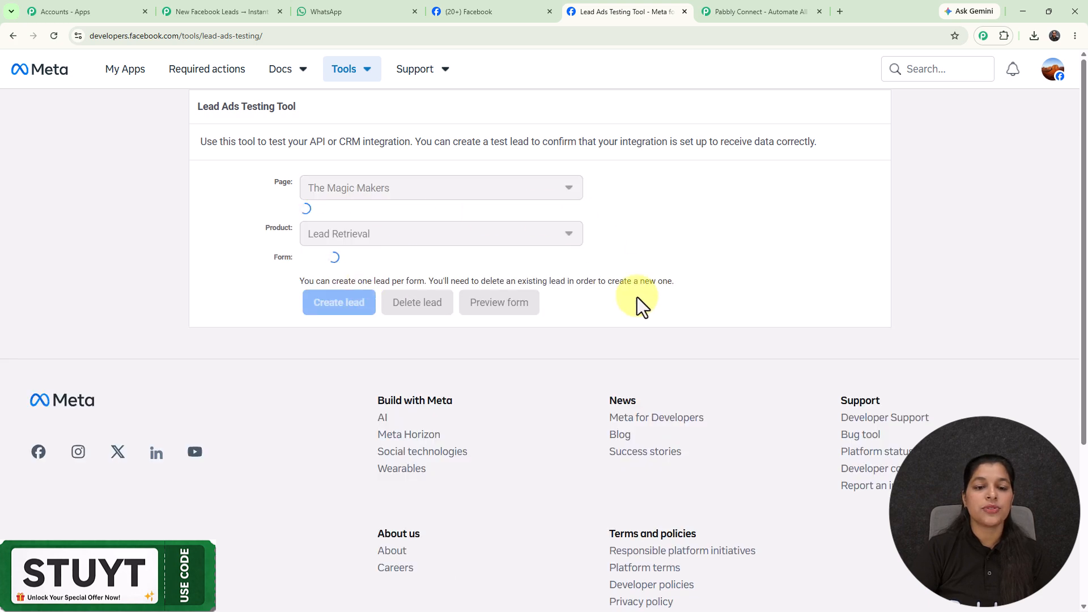
- Select New Leads as the form and delete its existing test lead
scroll(567, 317, "down", 3)
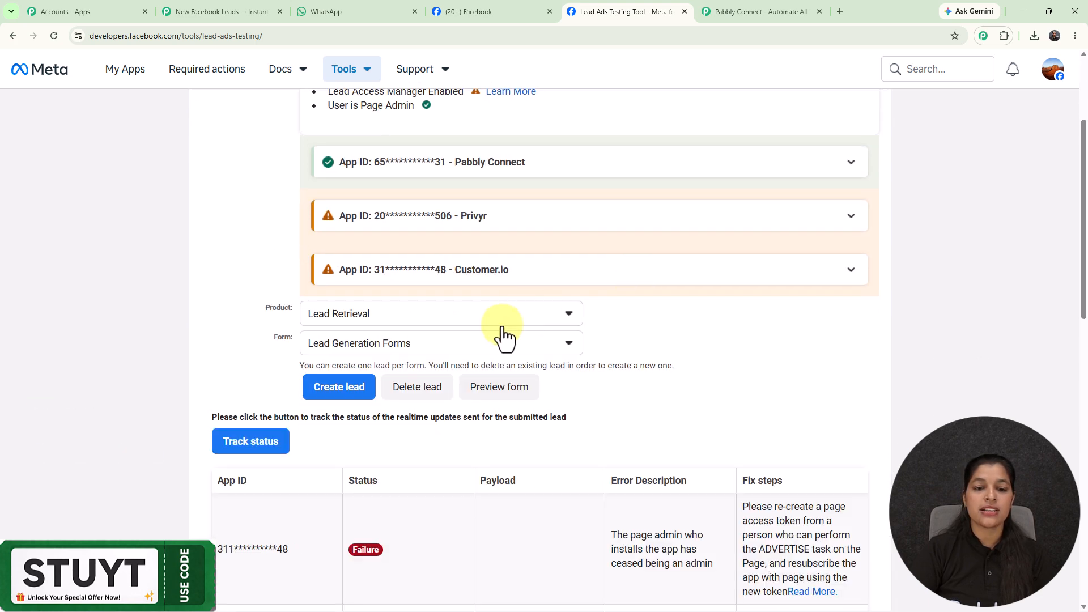
left_click(481, 347)
left_click(384, 513)
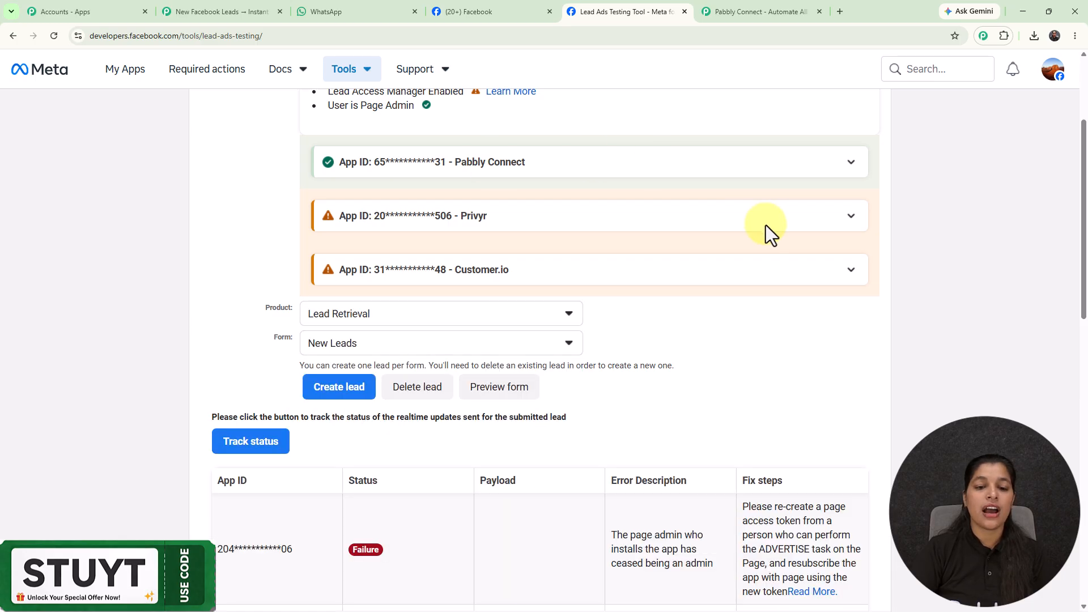
scroll(766, 223, "down", 1)
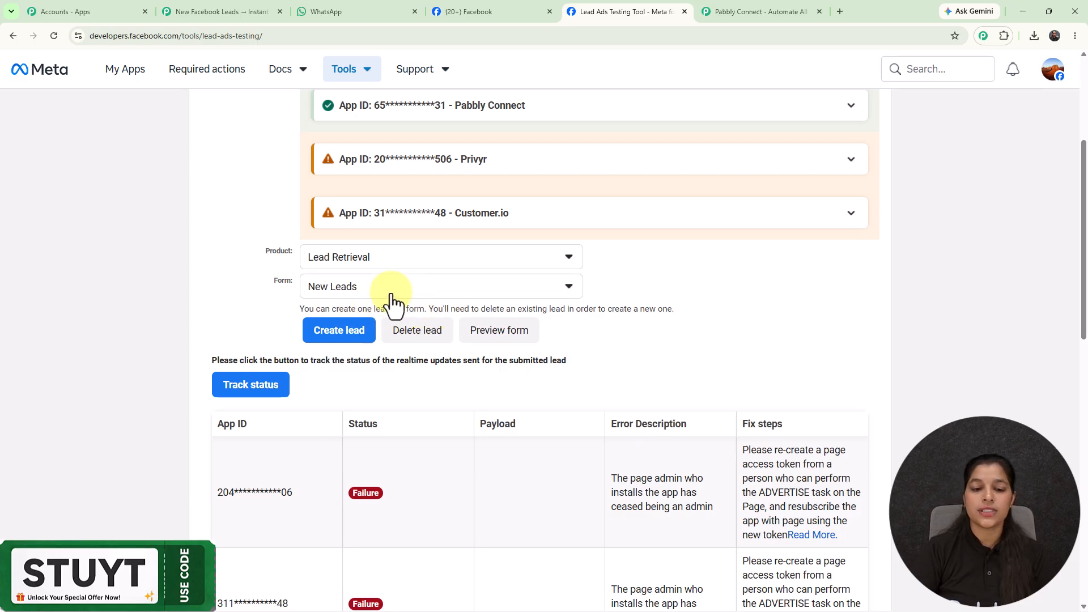
left_click(419, 335)
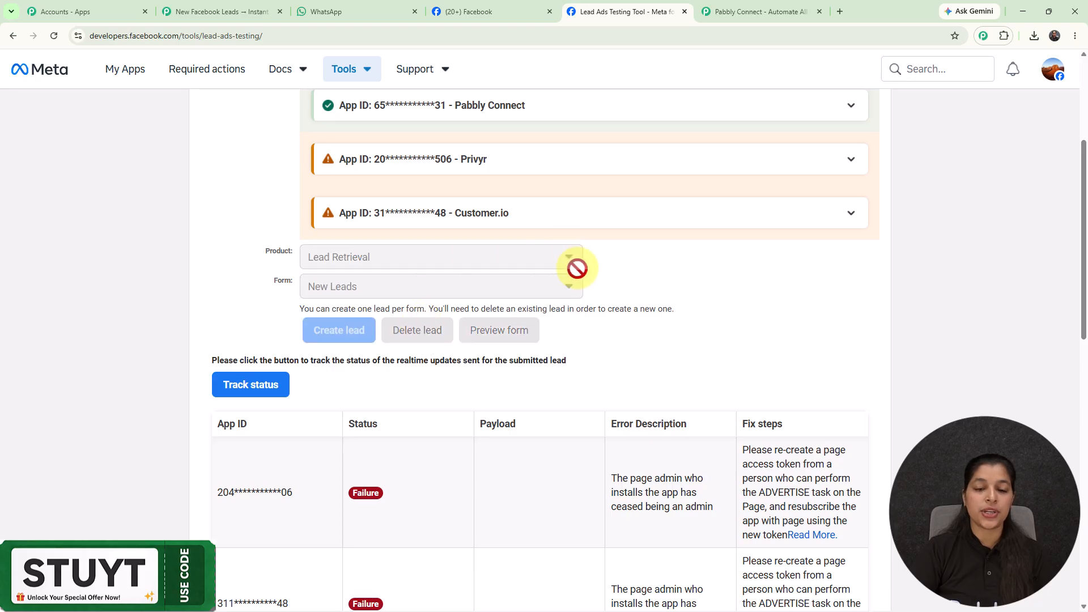
scroll(577, 268, "up", 4)
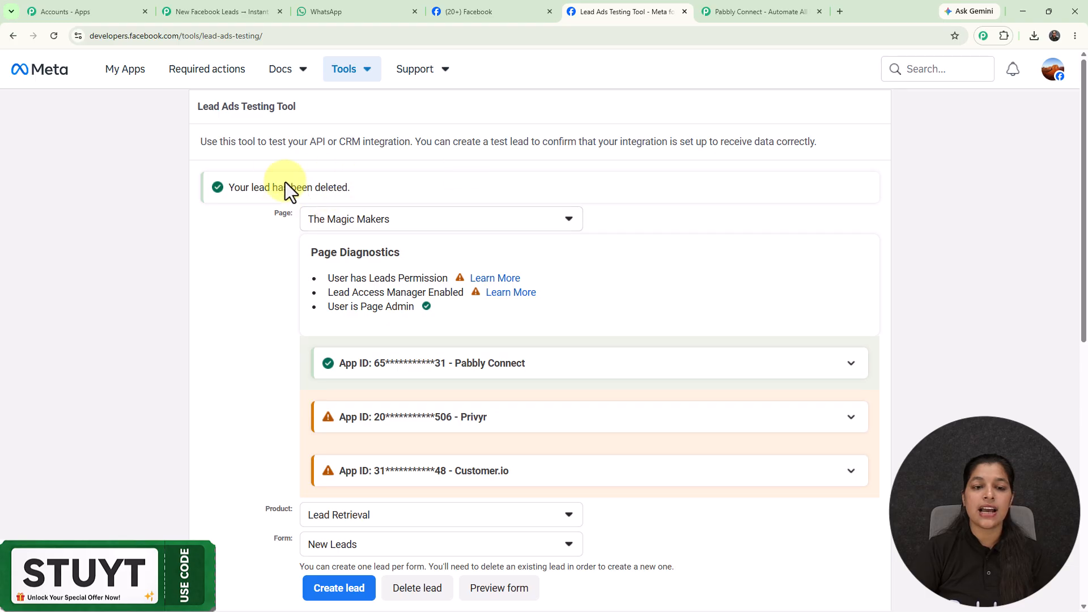
- Preview the New Leads form, fill in the test contact's email, name, phone number and city, and submit it
scroll(627, 237, "down", 1)
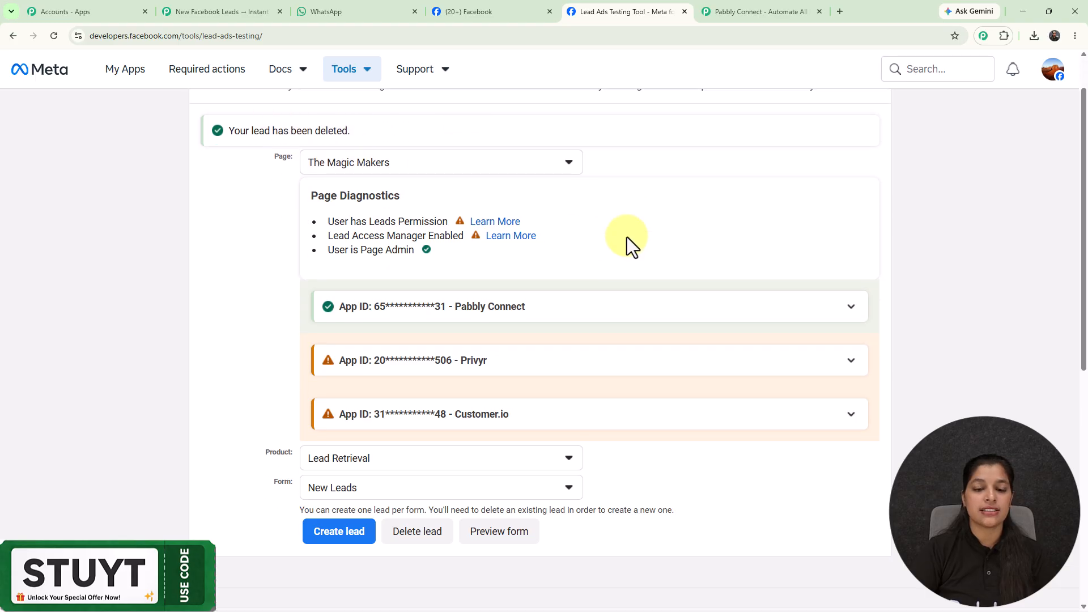
left_click(508, 532)
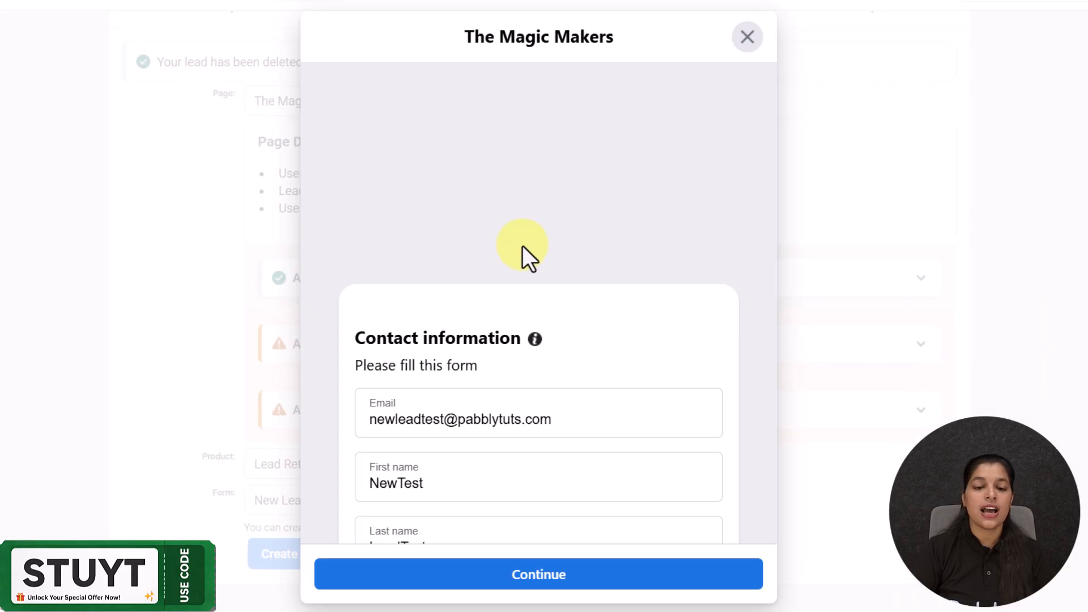
scroll(523, 246, "down", 3)
left_click(421, 210)
left_click_drag(421, 210, 318, 221)
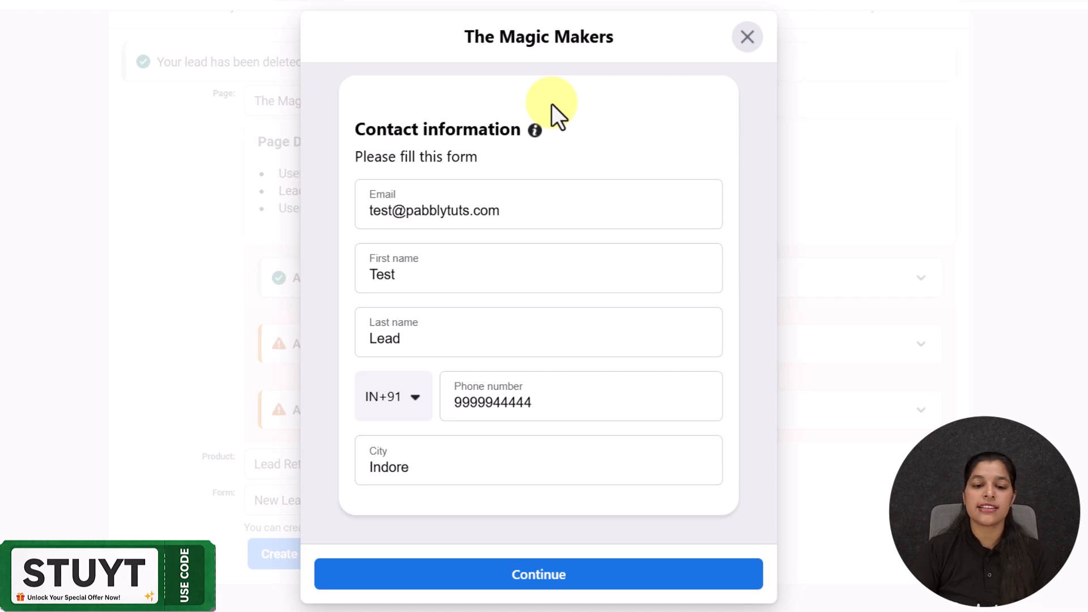
scroll(563, 369, "down", 1)
left_click(542, 576)
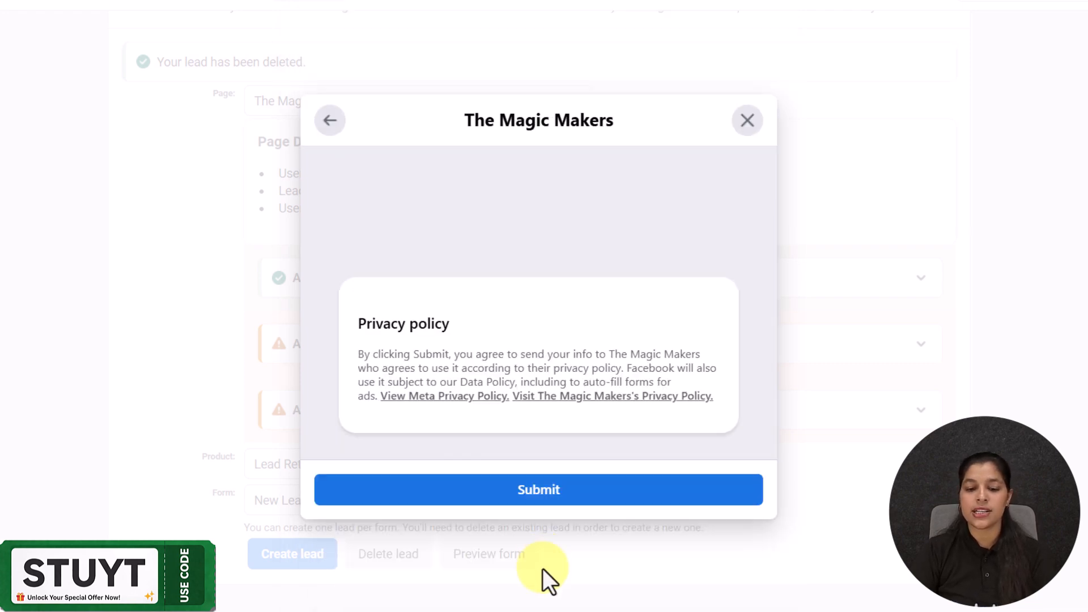
left_click(558, 494)
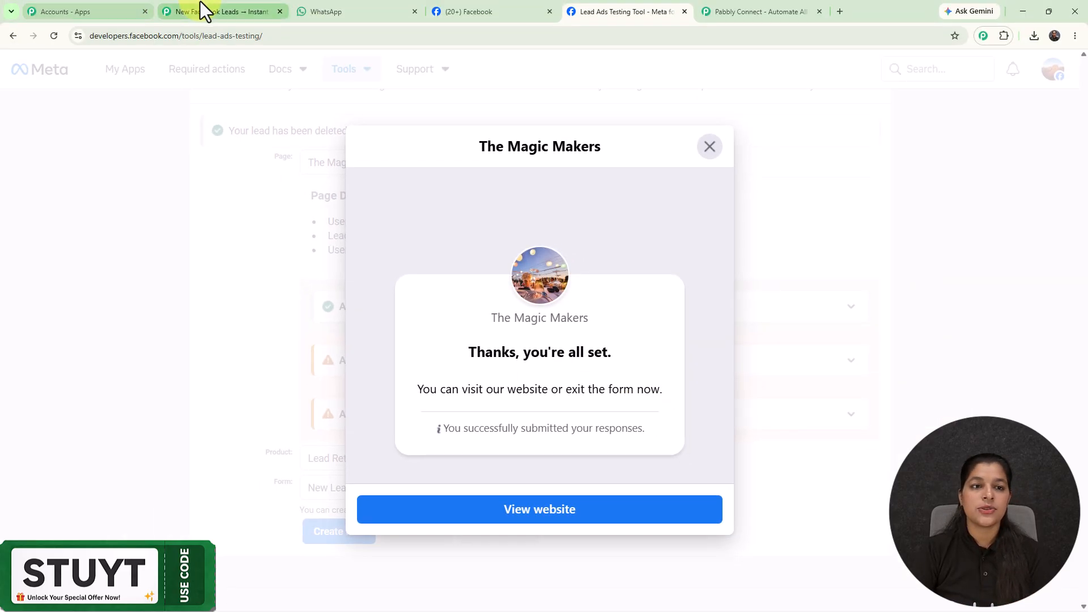
- Return to the Pabbly Connect workflow, review the lead details in the trigger's received response, and close the trigger setup
left_click(199, 4)
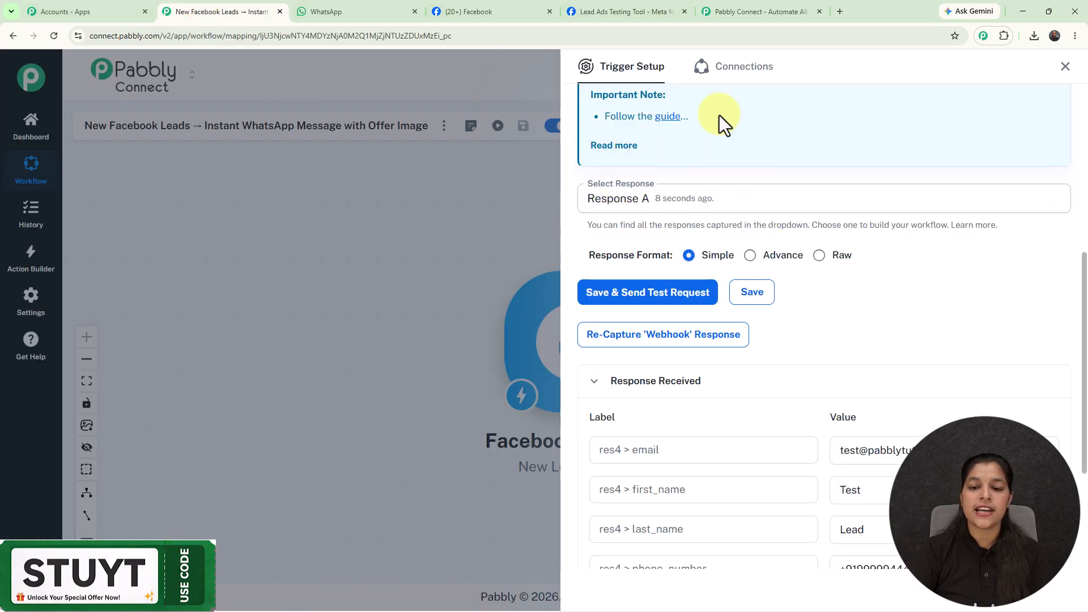
scroll(765, 190, "down", 3)
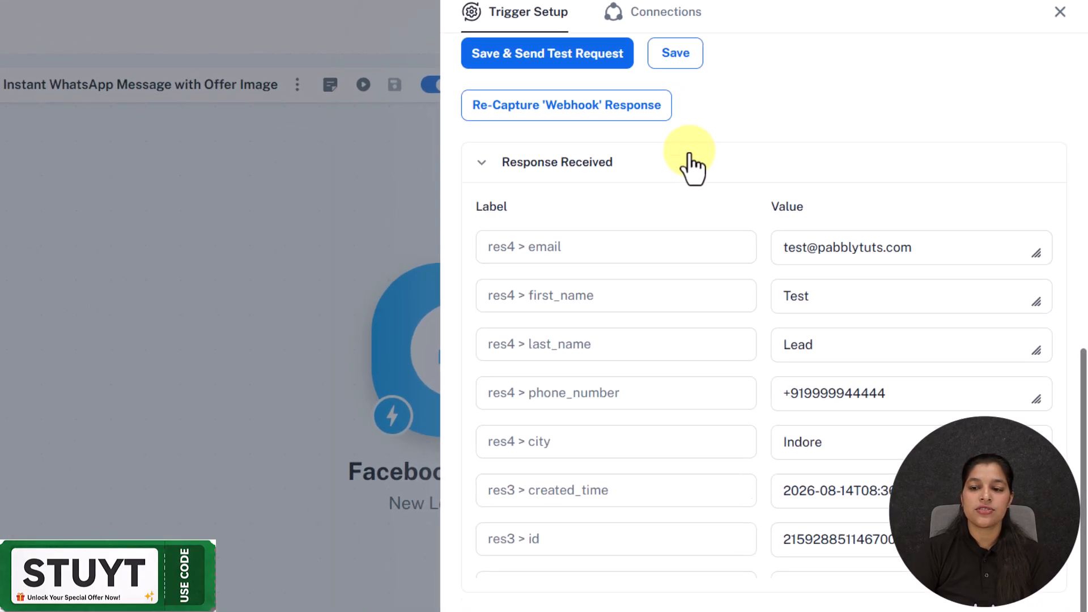
scroll(691, 165, "down", 1)
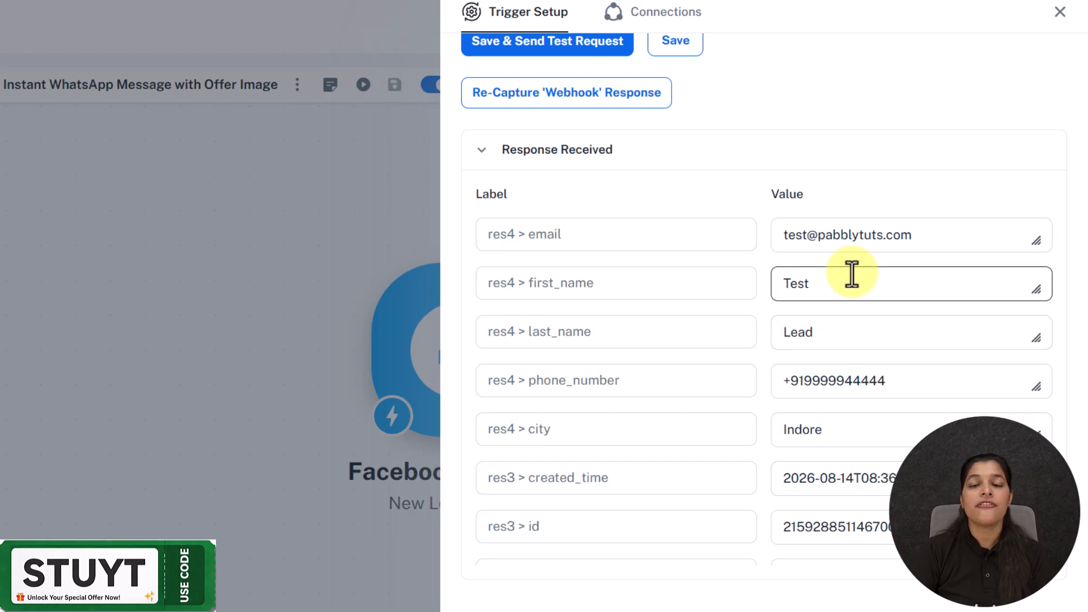
left_click(1059, 13)
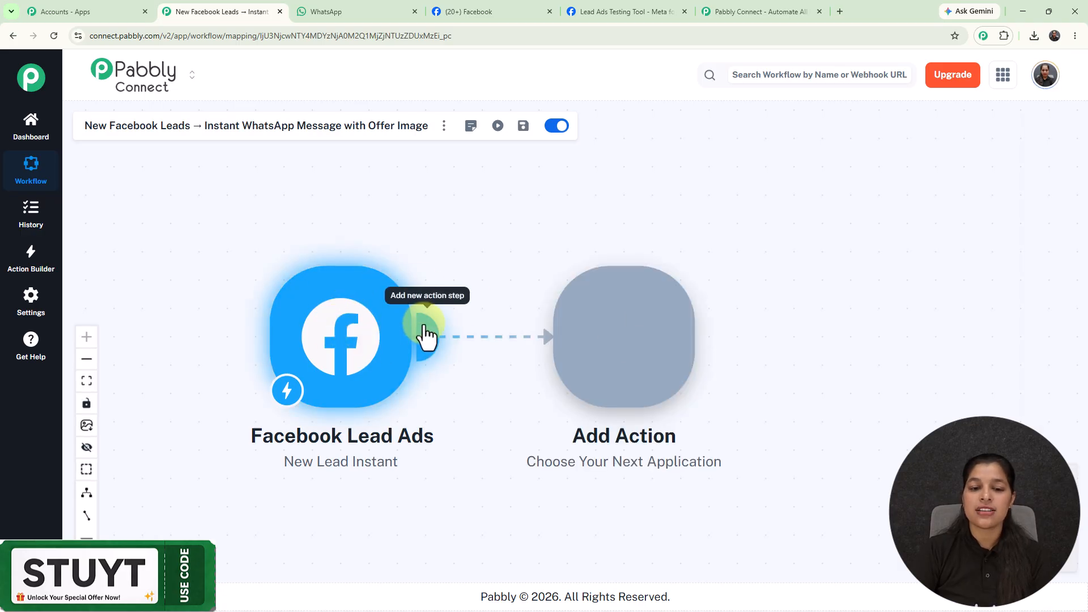
- Add an action step after the Facebook trigger using Pabbly Chatflow with the Send Image Message event
left_click(425, 335)
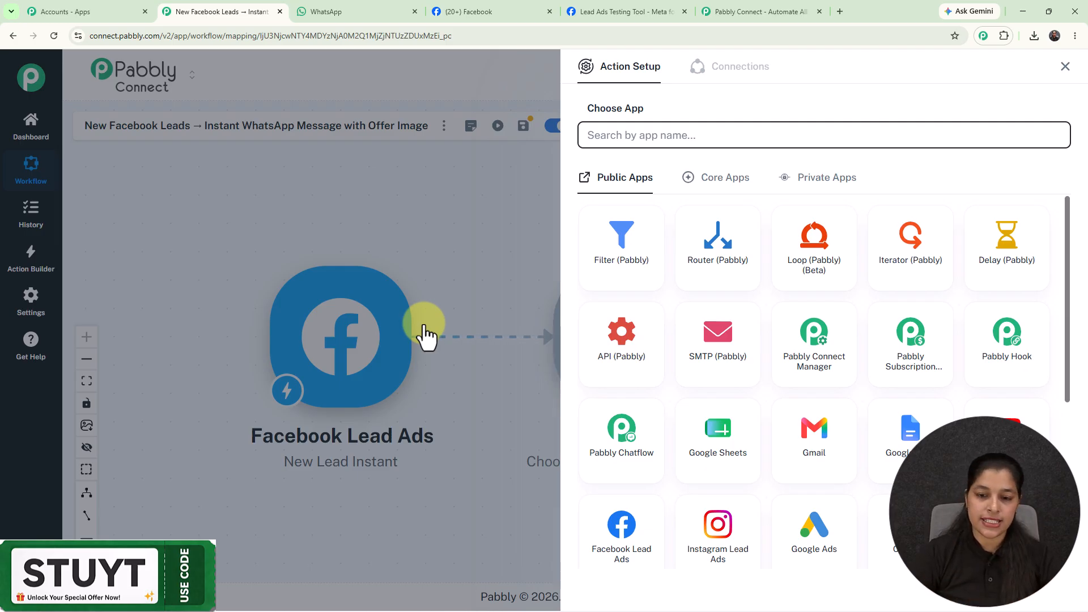
left_click(624, 445)
left_click(618, 194)
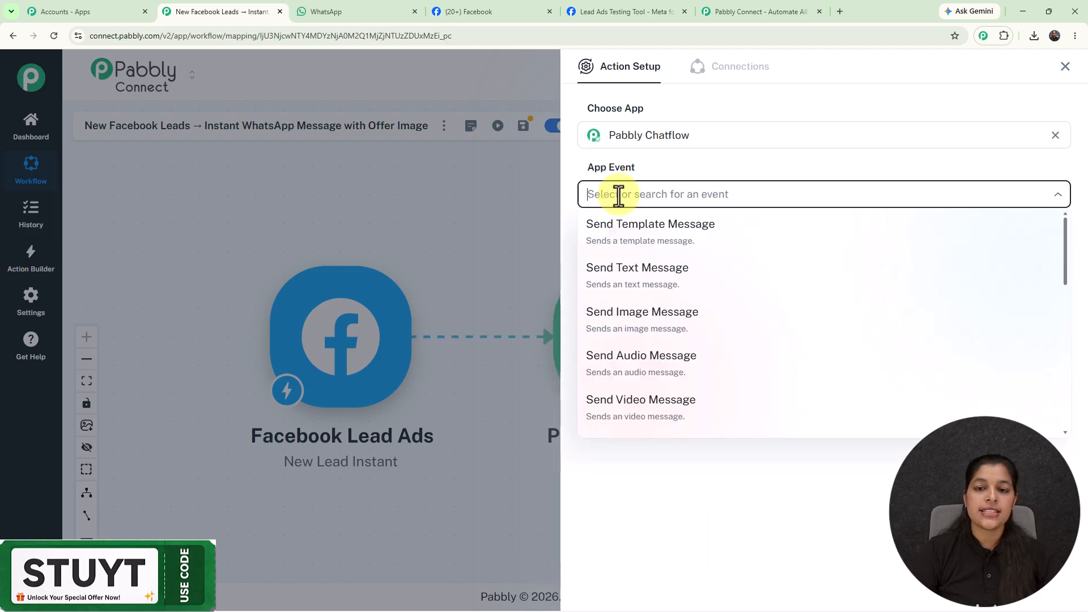
left_click(633, 323)
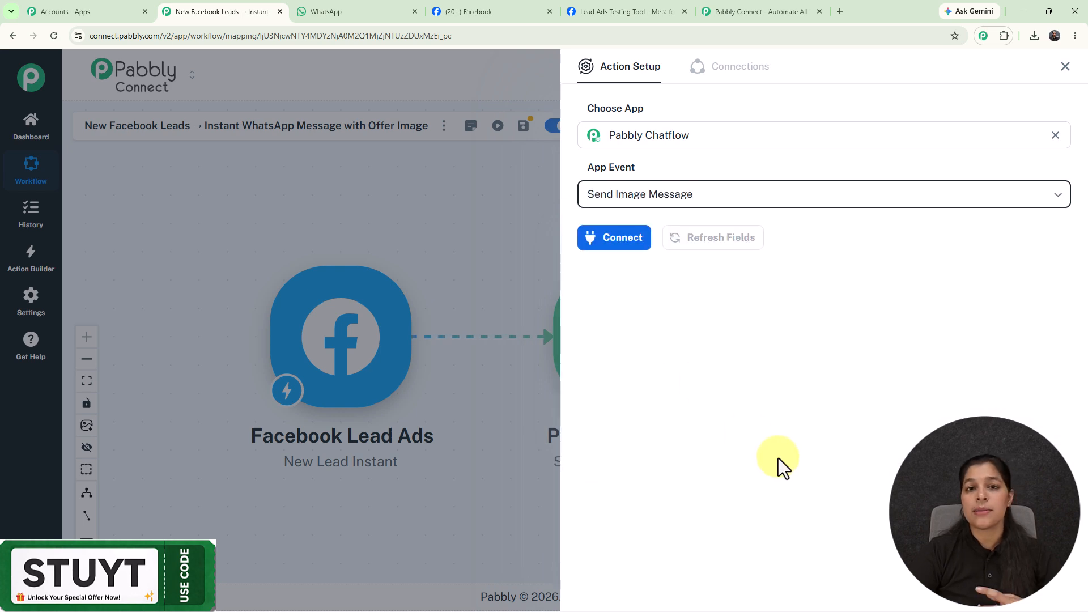
- Start a new Pabbly Chatflow connection for the action and open the API & Webhooks settings in Pabbly Chatflow
left_click(598, 247)
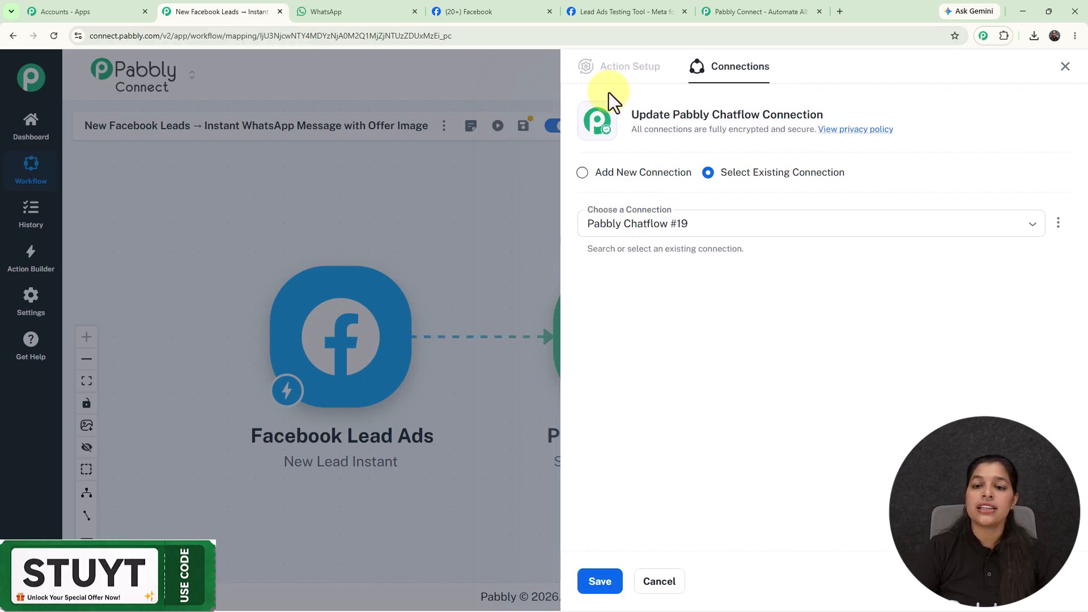
left_click(584, 174)
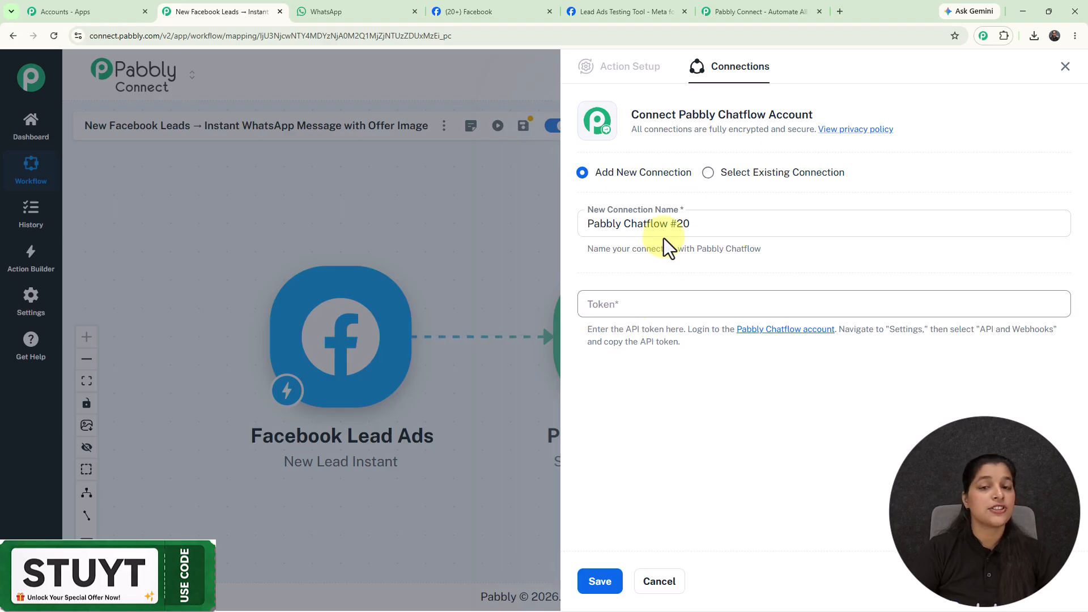
left_click(113, 10)
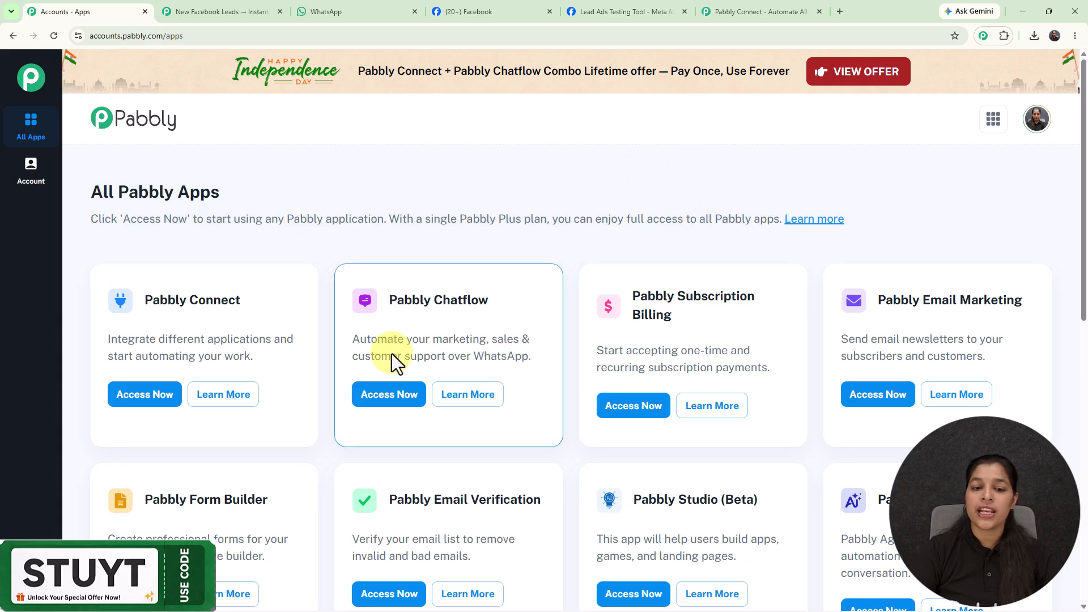
left_click(398, 399)
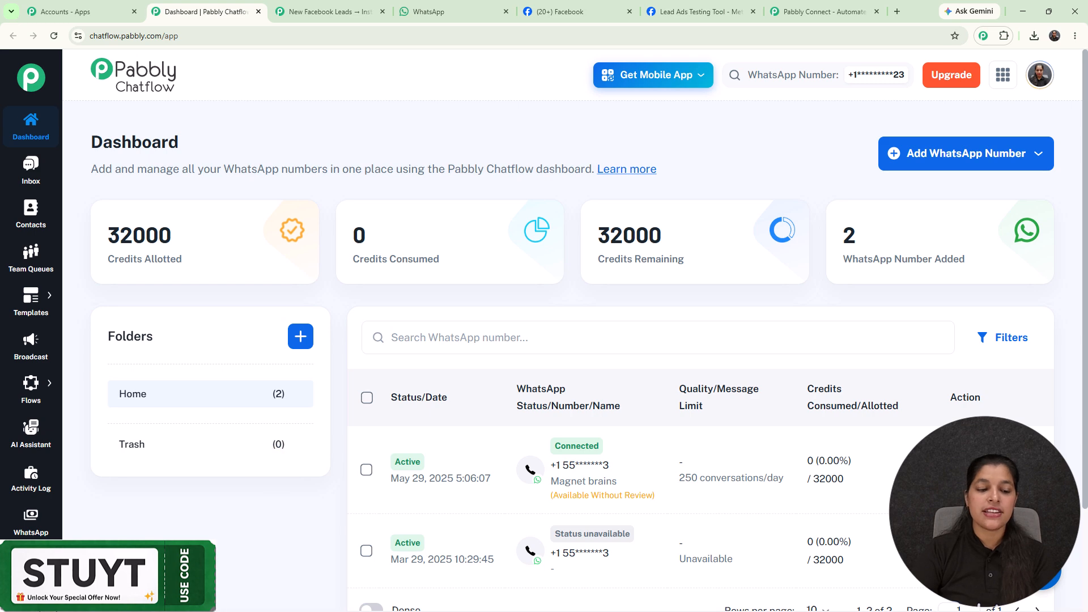
mouse_move(32, 572)
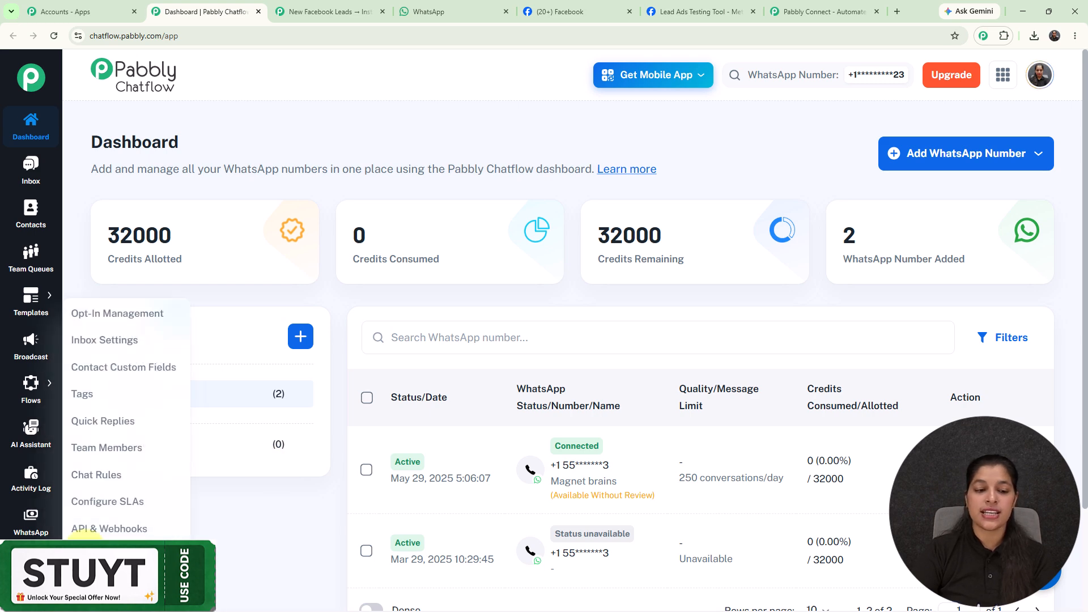
left_click(116, 528)
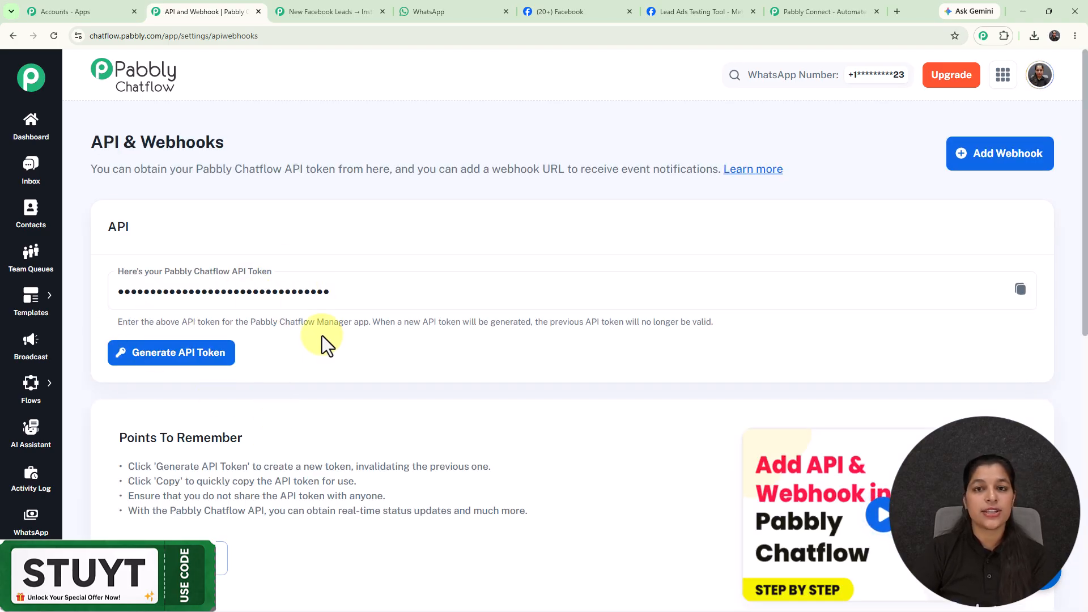
- Back in the Pabbly Connect workflow, enter the Chatflow API token for the new connection and save it
left_click(321, 8)
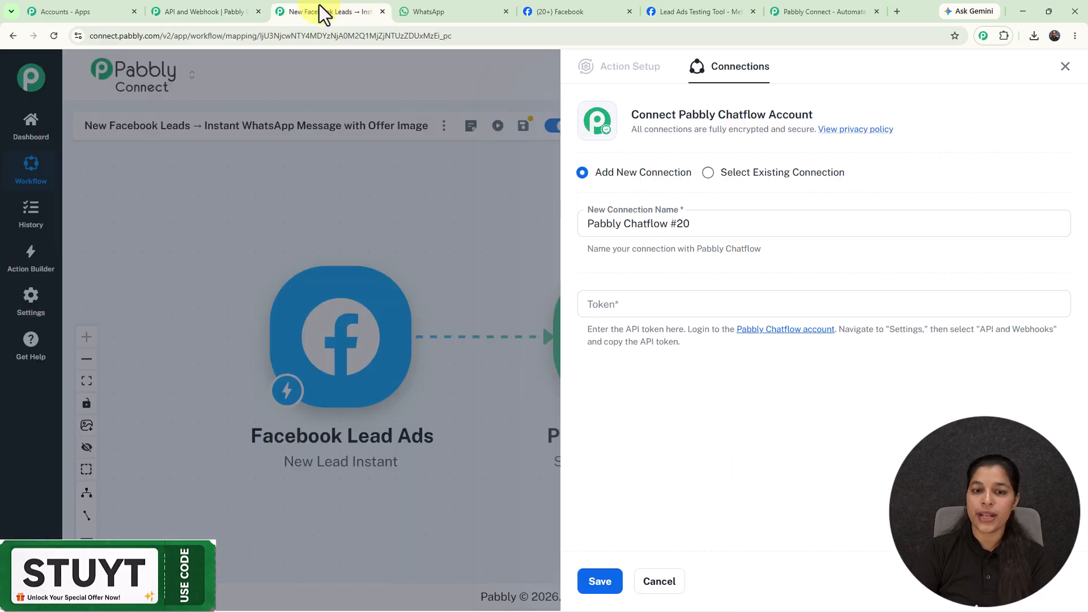
left_click(661, 308)
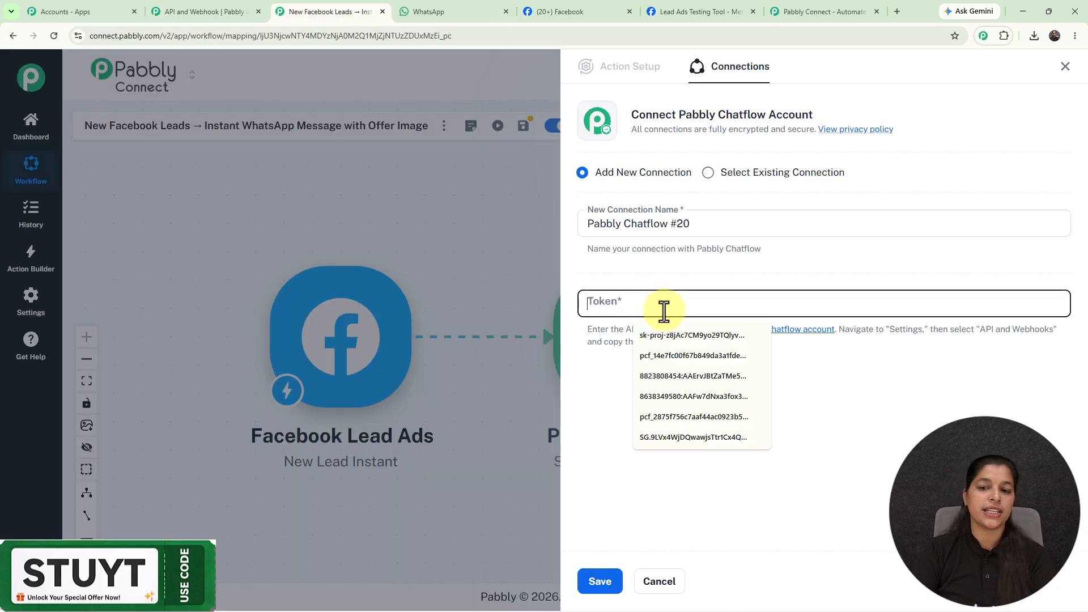
left_click(662, 355)
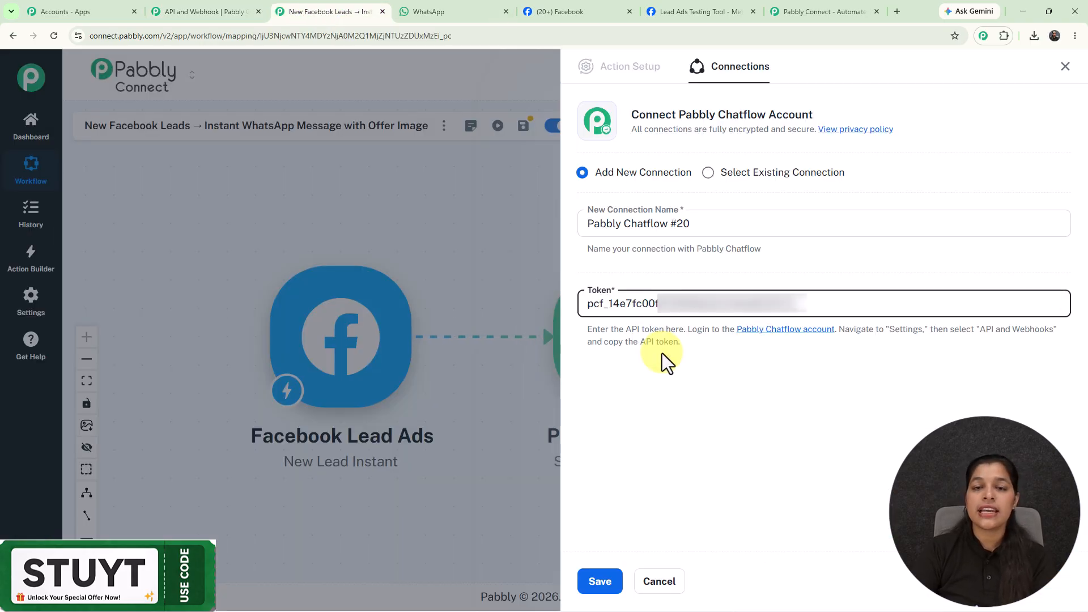
left_click(597, 582)
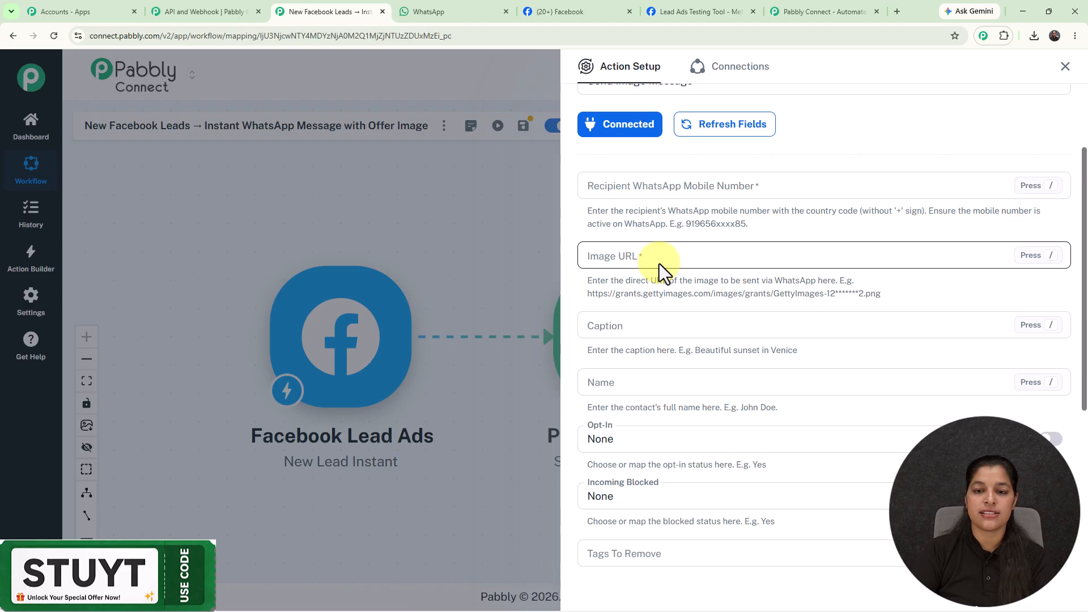
scroll(658, 264, "up", 2)
left_click(640, 300)
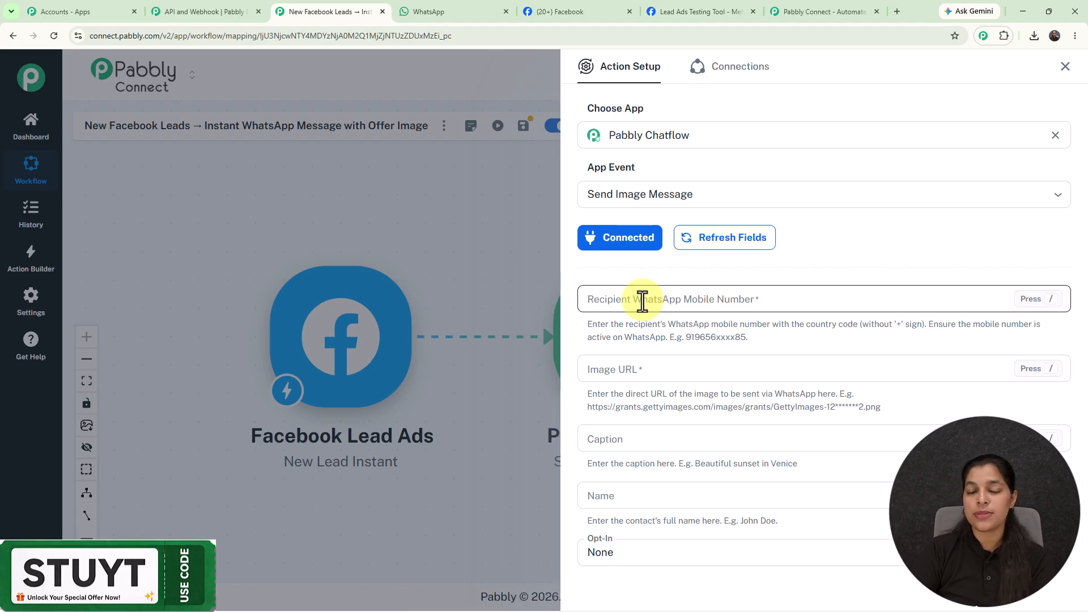
left_click(642, 300)
type("4545645")
key("BackSpace")
key("BackSpace")
key("BackSpace")
key("BackSpace")
key("BackSpace")
key("BackSpace")
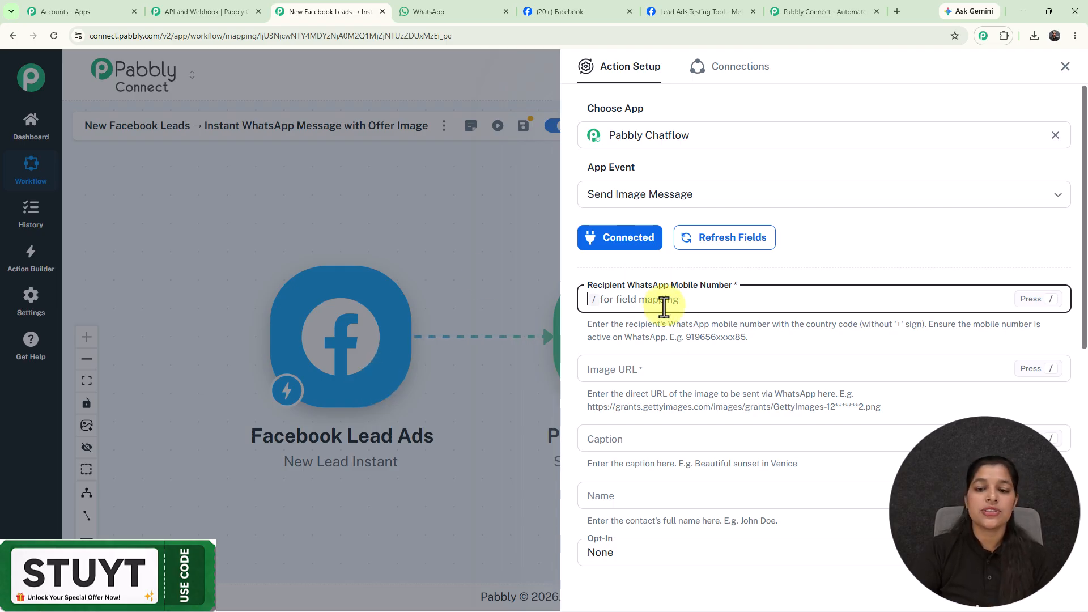
- Map the recipient WhatsApp mobile number to the phone_number value from the Facebook Lead Ads trigger
type("/")
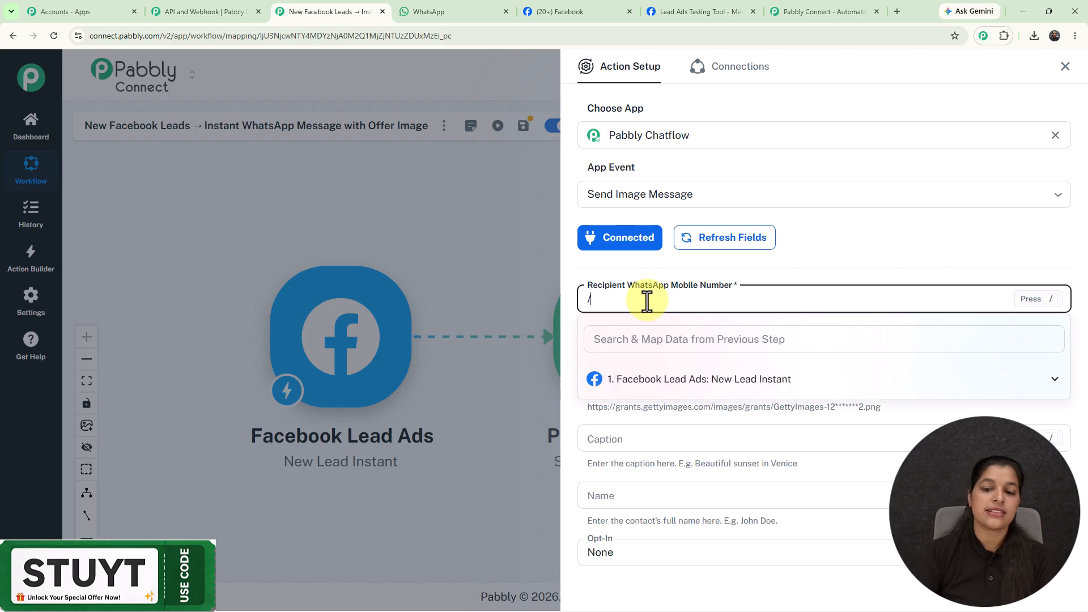
left_click(673, 384)
scroll(682, 454, "down", 2)
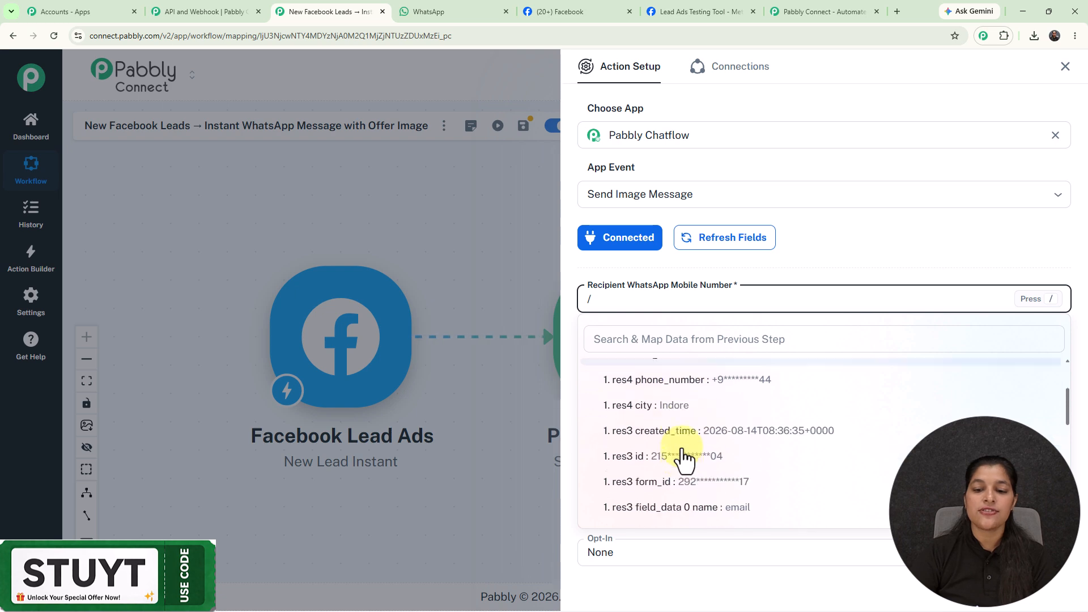
left_click(689, 371)
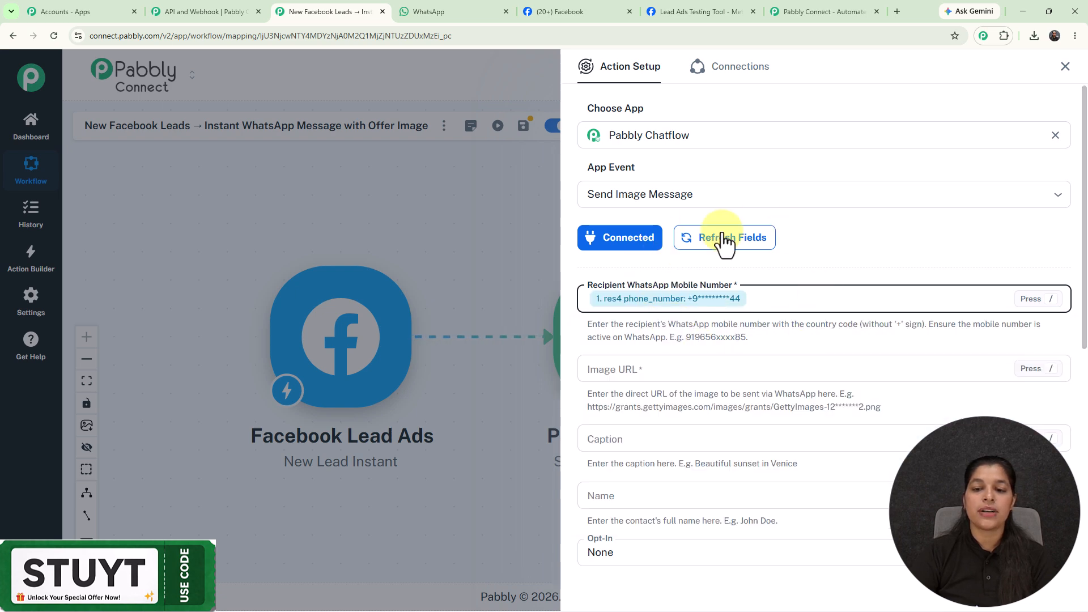
scroll(635, 328, "down", 1)
left_click(641, 313)
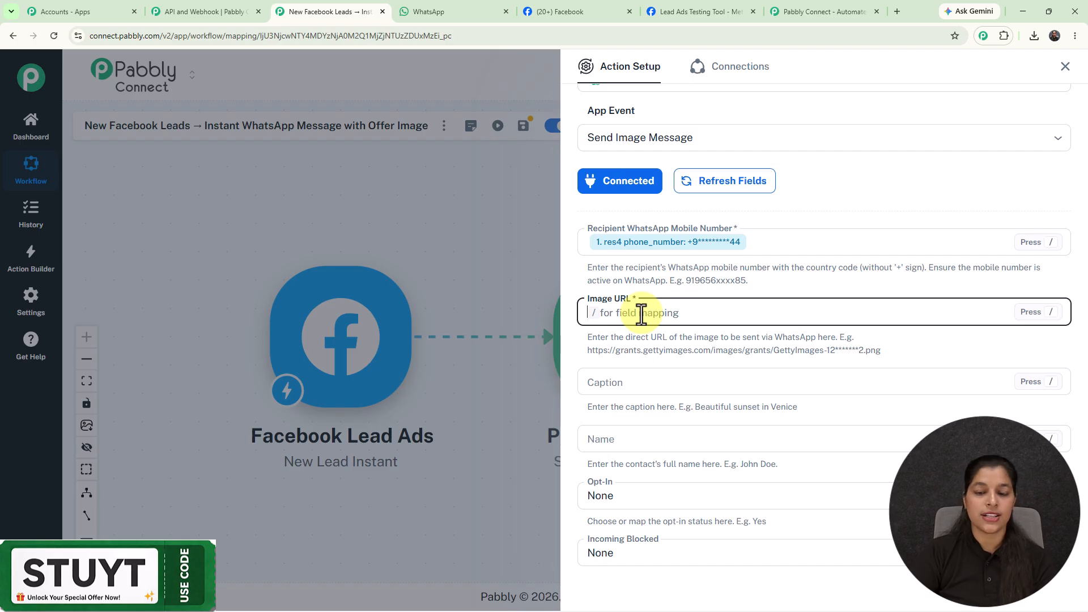
key("ctrl+v")
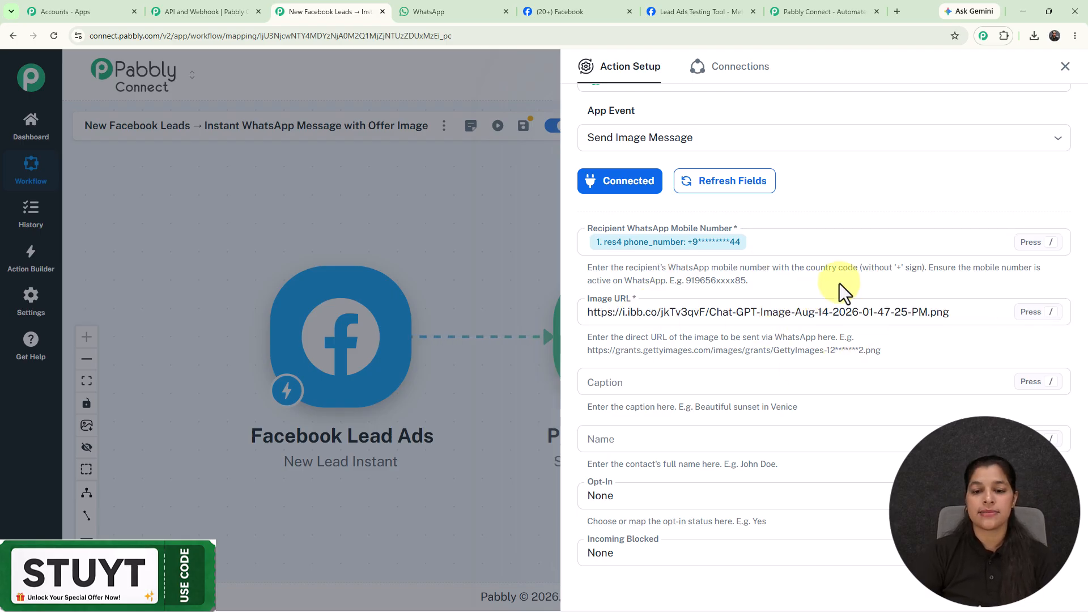
scroll(839, 284, "down", 2)
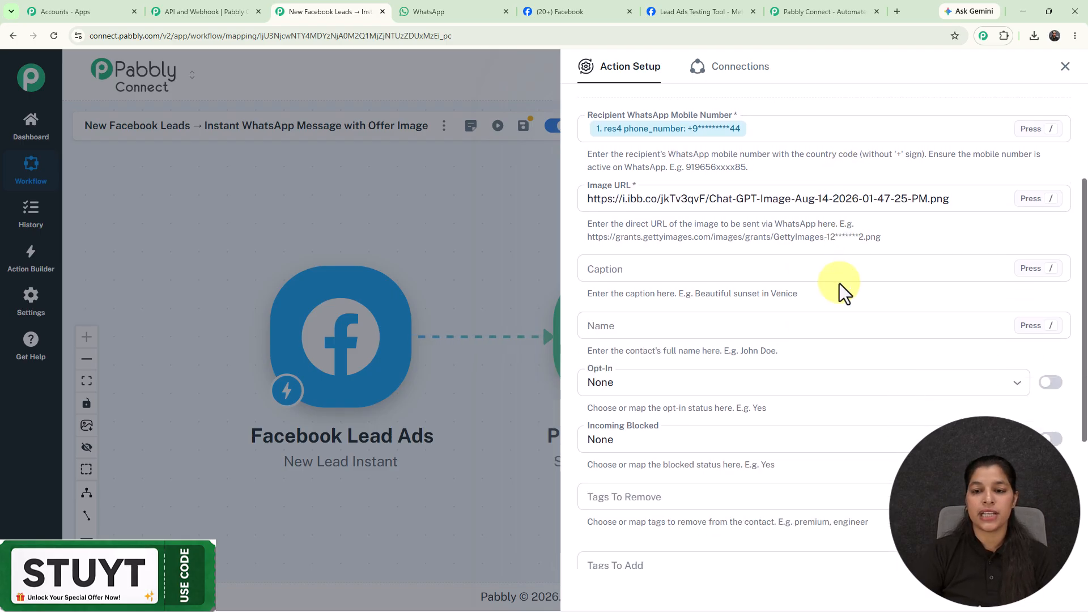
- Fill the image caption with the Moon & Metals Jewellery thank-you message offering flat 20% OFF on all jewellery for a limited time
left_click(778, 273)
type("Hi , thank you for showing interest in *Moon & Metals Jewellery!* 💎  We have a special offer just for you — *Flat 20% OFF on all jewellery for a limited time.*  _I’m sharing the offer details with you here_. If you’d like to explore our designs or know more about any piece, simply reply to this message and we’ll be happy to help! ✨")
scroll(793, 272, "down", 1)
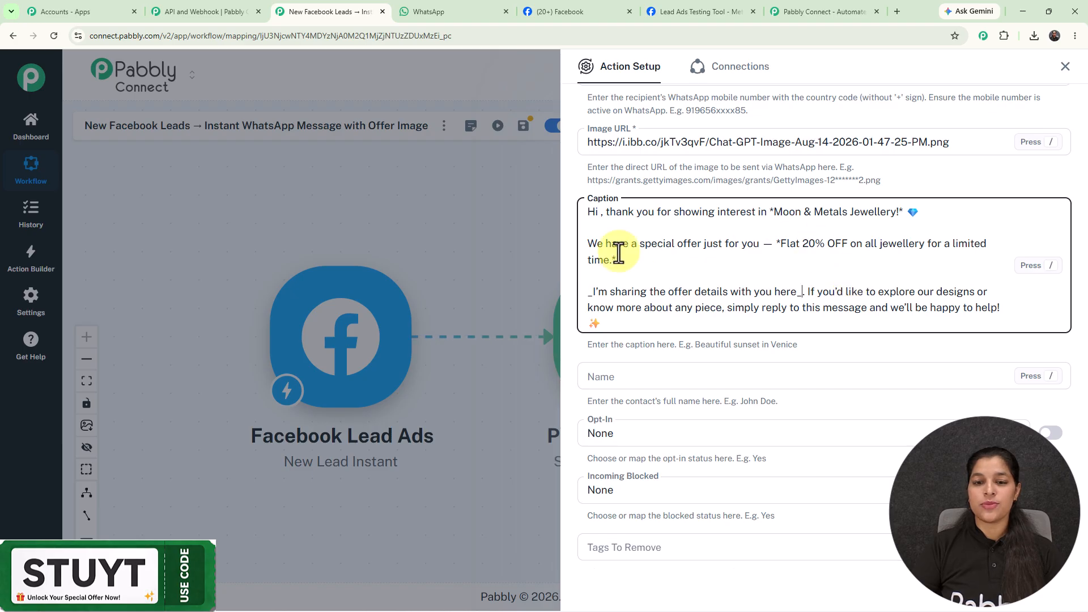
- Map the Facebook lead's first_name and last_name values into the caption's greeting, between "Hi" and the comma
left_click(604, 211)
type("/")
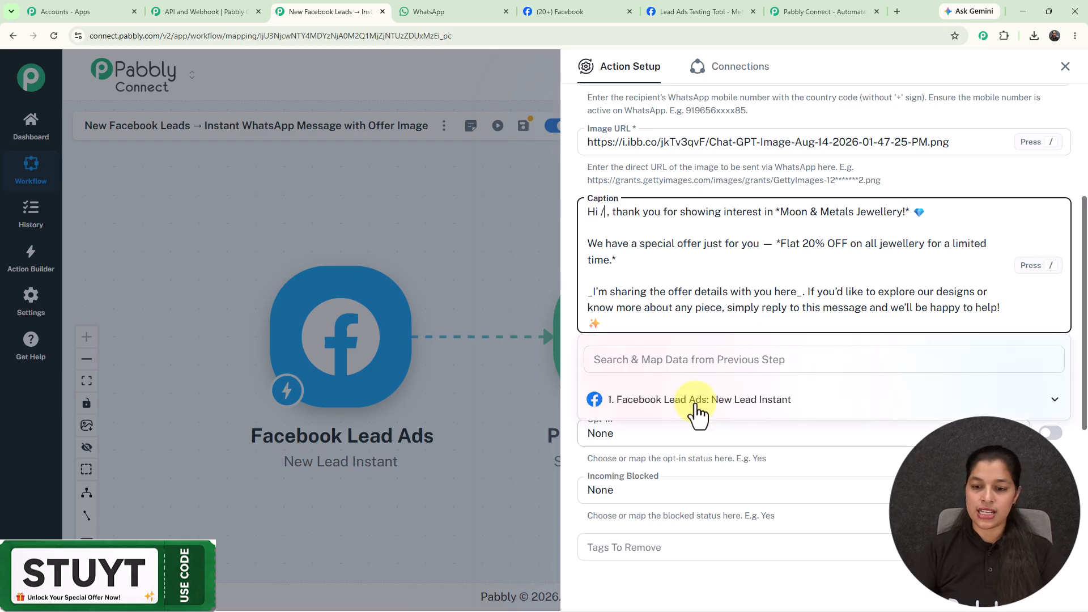
left_click(699, 410)
scroll(703, 442, "down", 1)
left_click(694, 395)
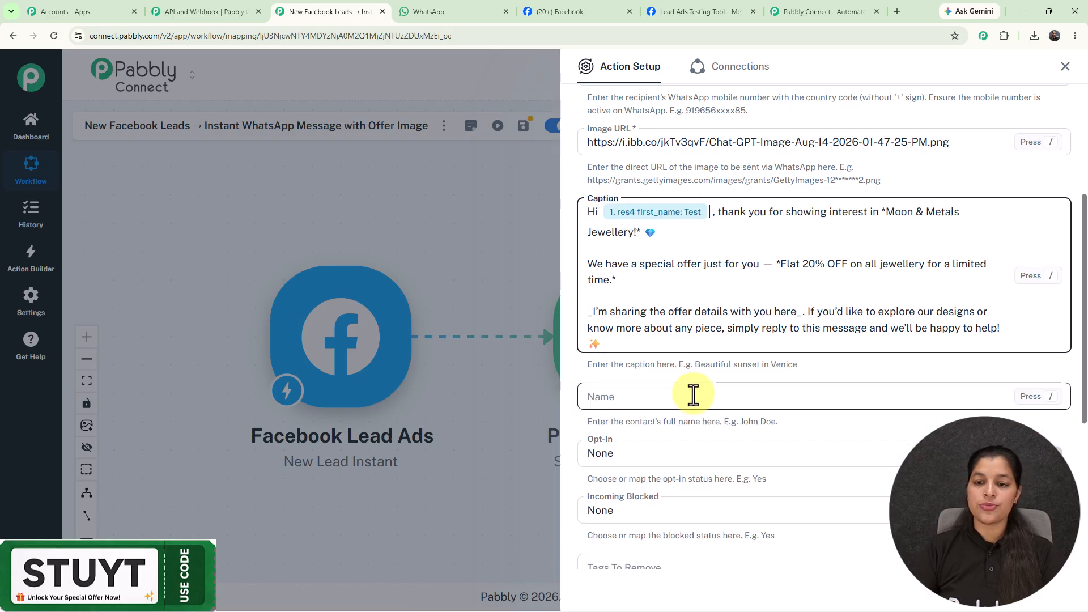
type("/")
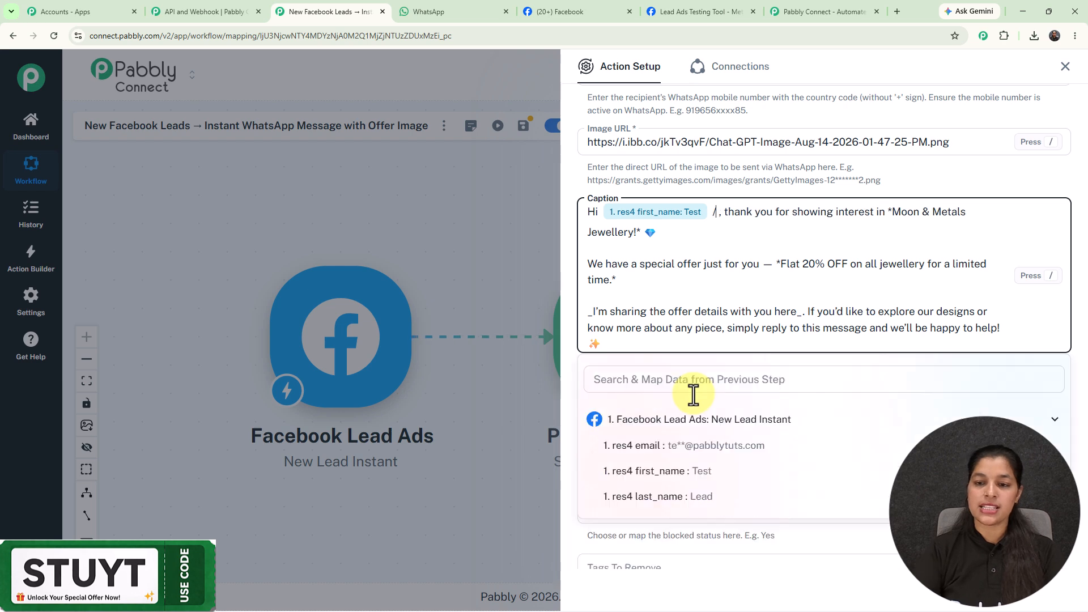
left_click(695, 420)
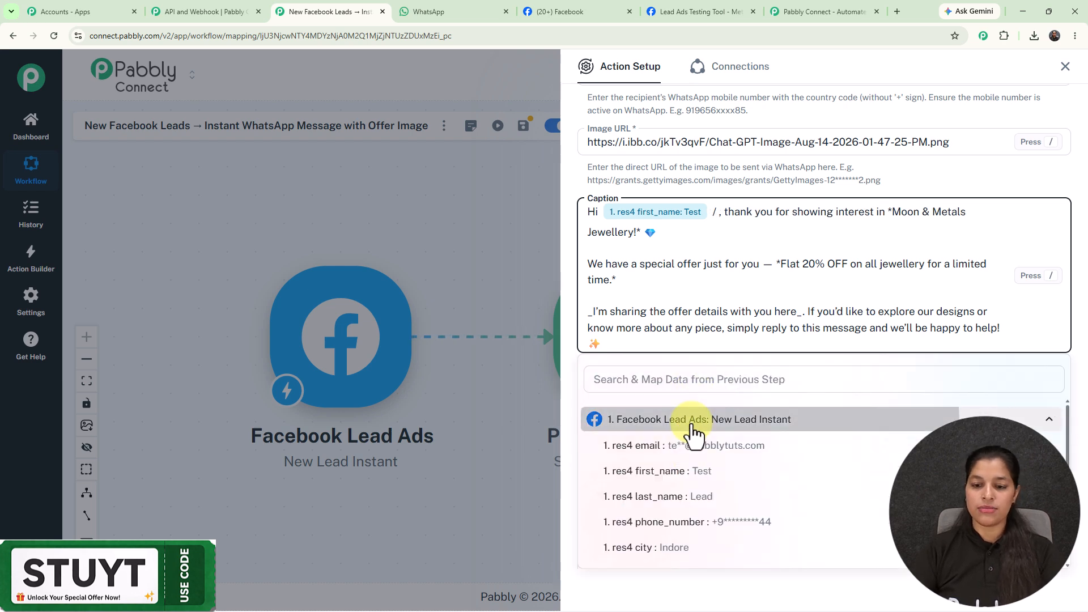
left_click(681, 498)
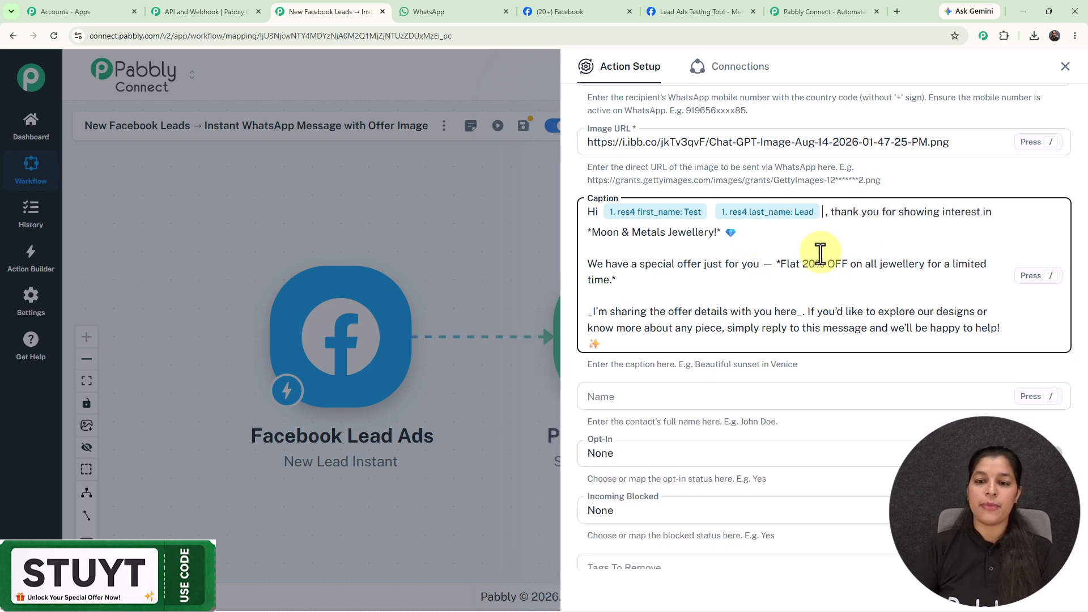
- Replace the mapped recipient WhatsApp mobile number with a test phone number including the country code, without the plus sign
scroll(820, 252, "up", 3)
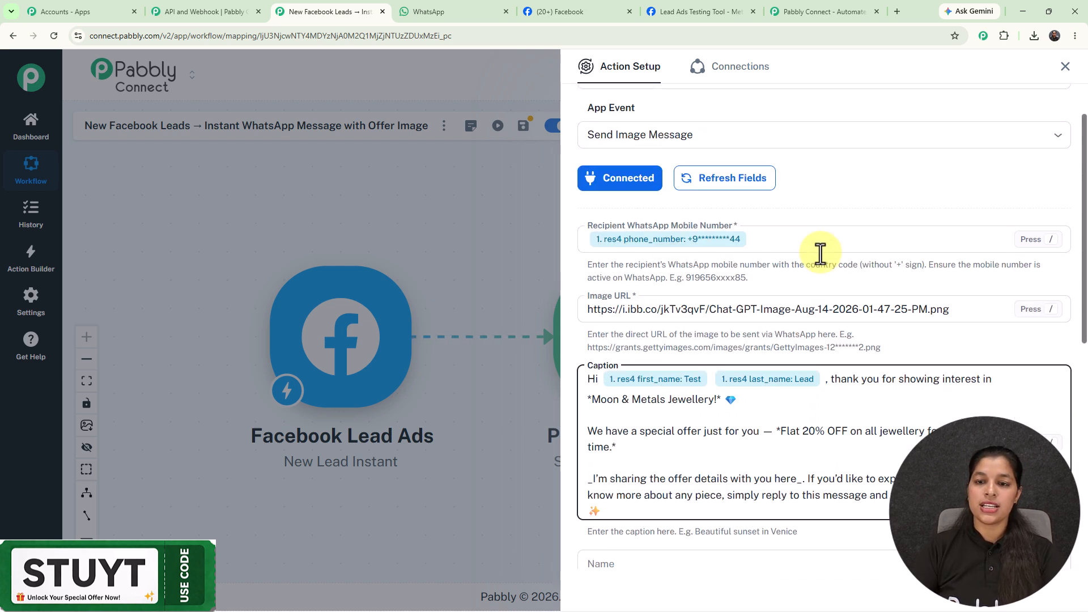
left_click(689, 241)
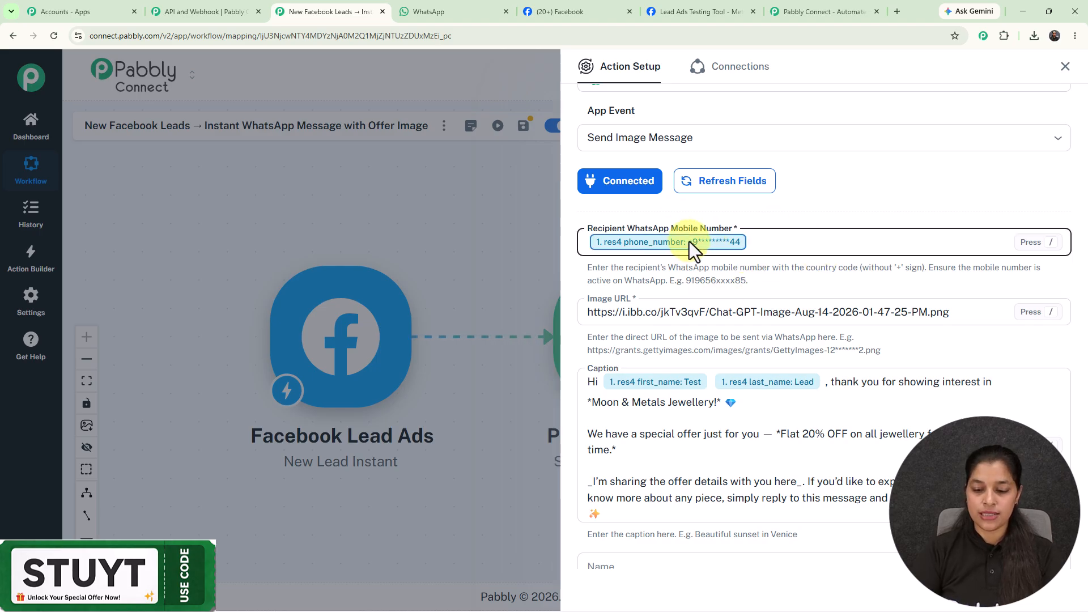
key("BackSpace")
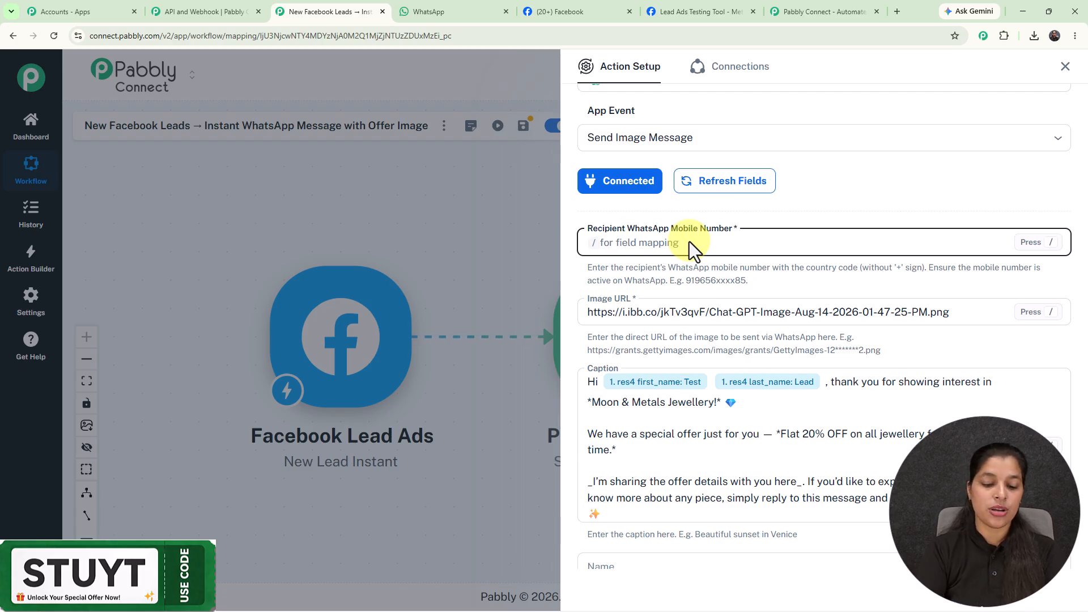
type("9170")
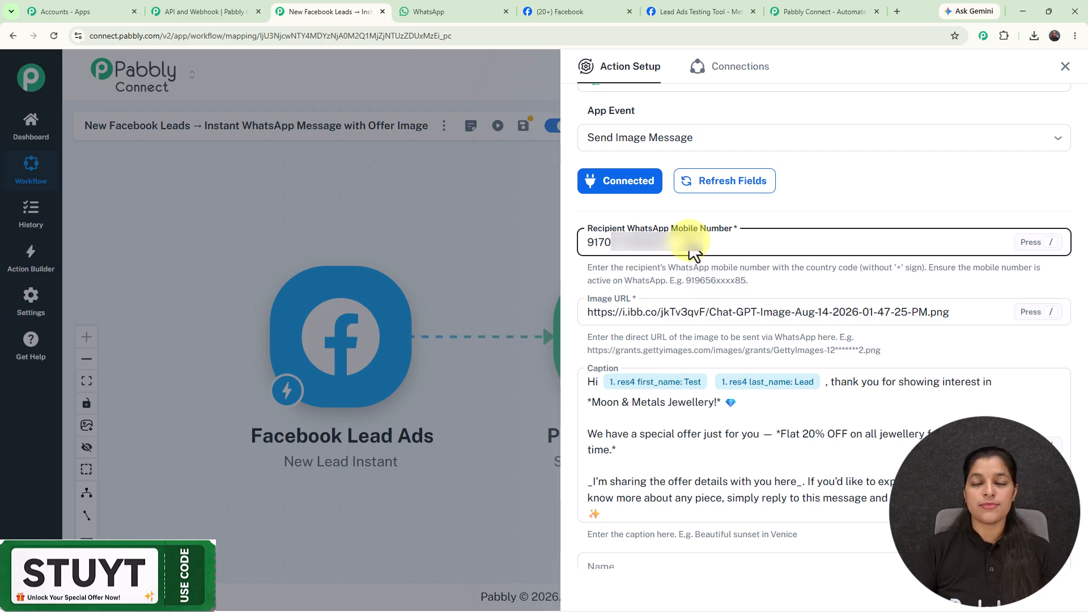
- Save the Send Image Message action, send a test request, and check the status in the received response
scroll(689, 243, "down", 8)
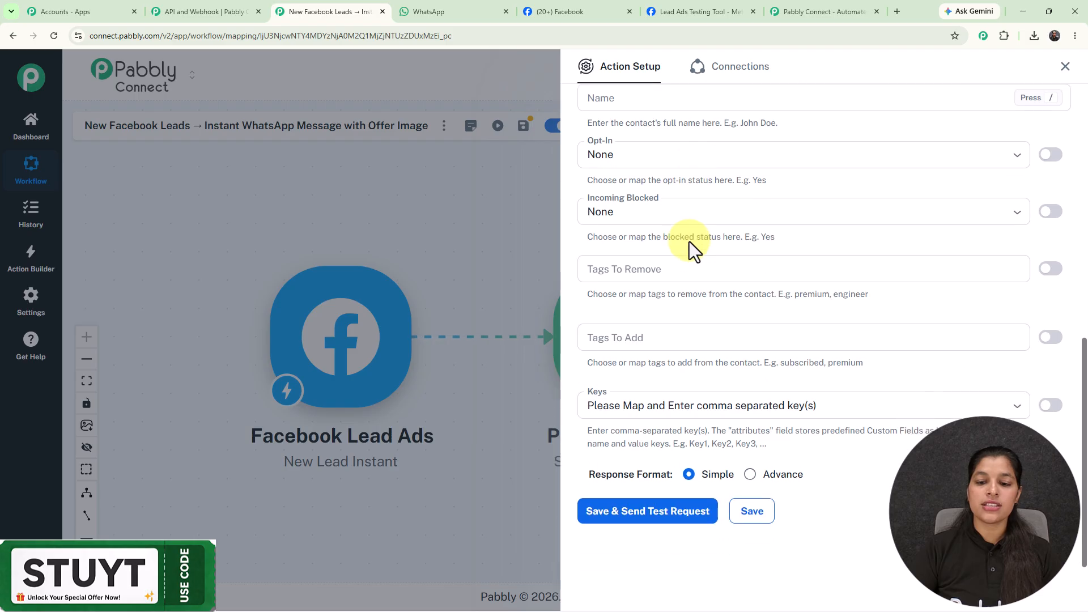
left_click(630, 516)
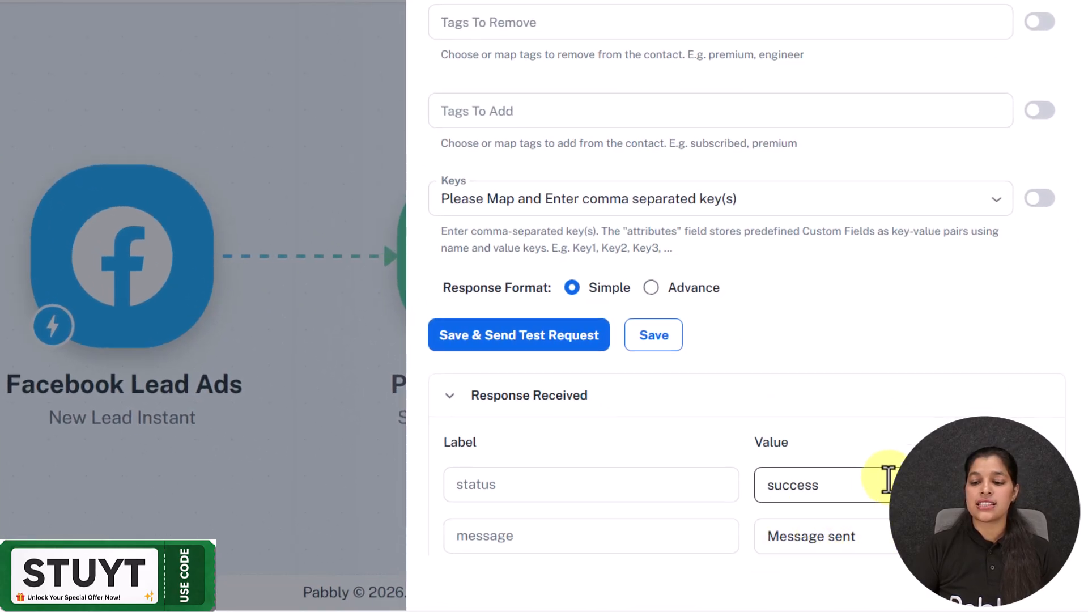
double_click(761, 488)
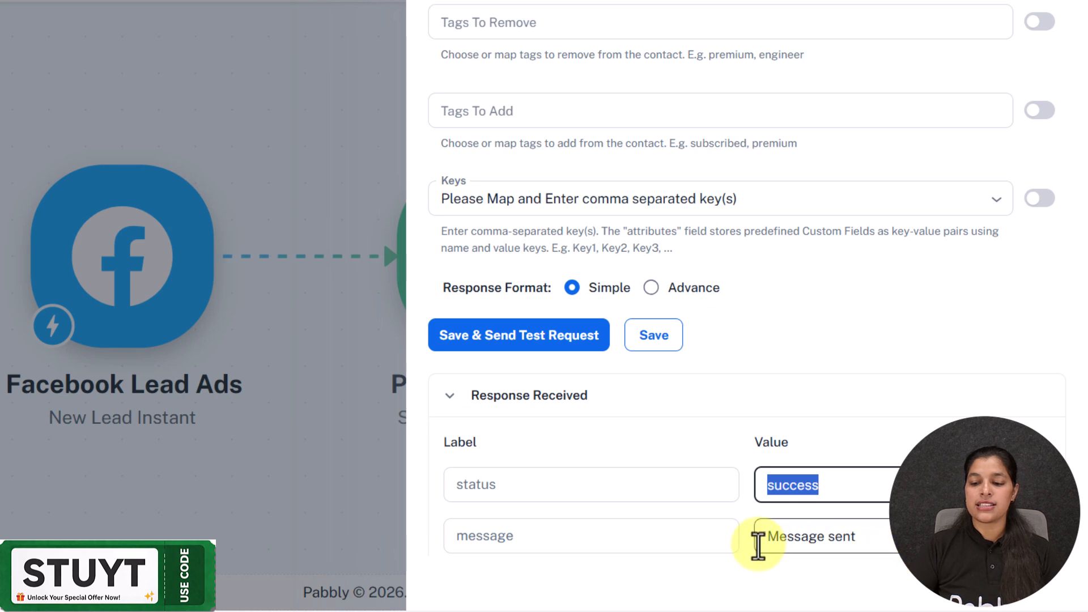
left_click(873, 331)
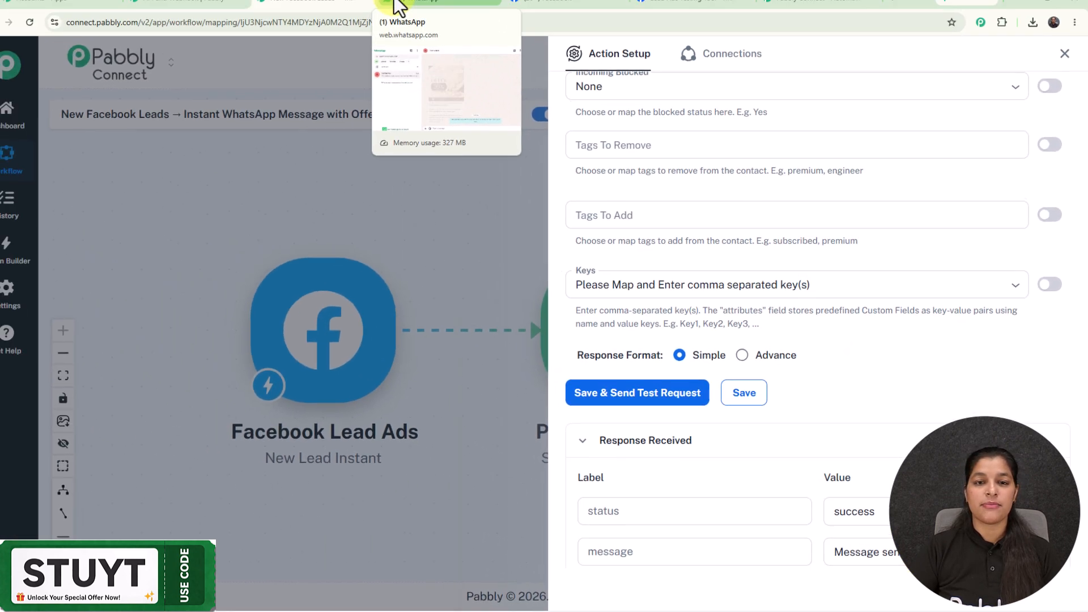
- Switch to WhatsApp Web and examine the received offer image at full size and the lead's name in the caption
left_click(393, 2)
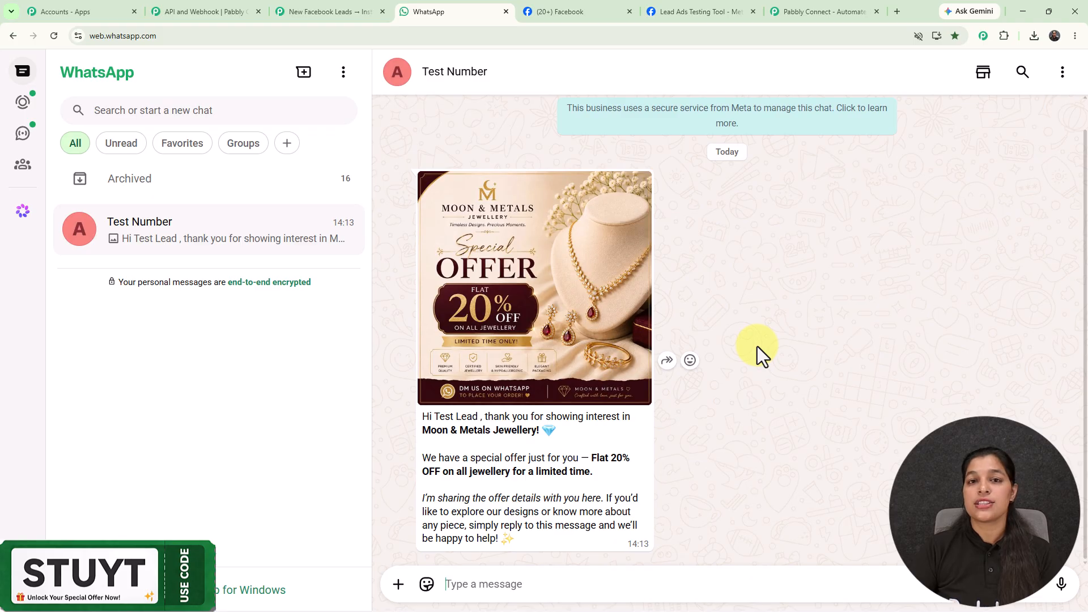
left_click(534, 315)
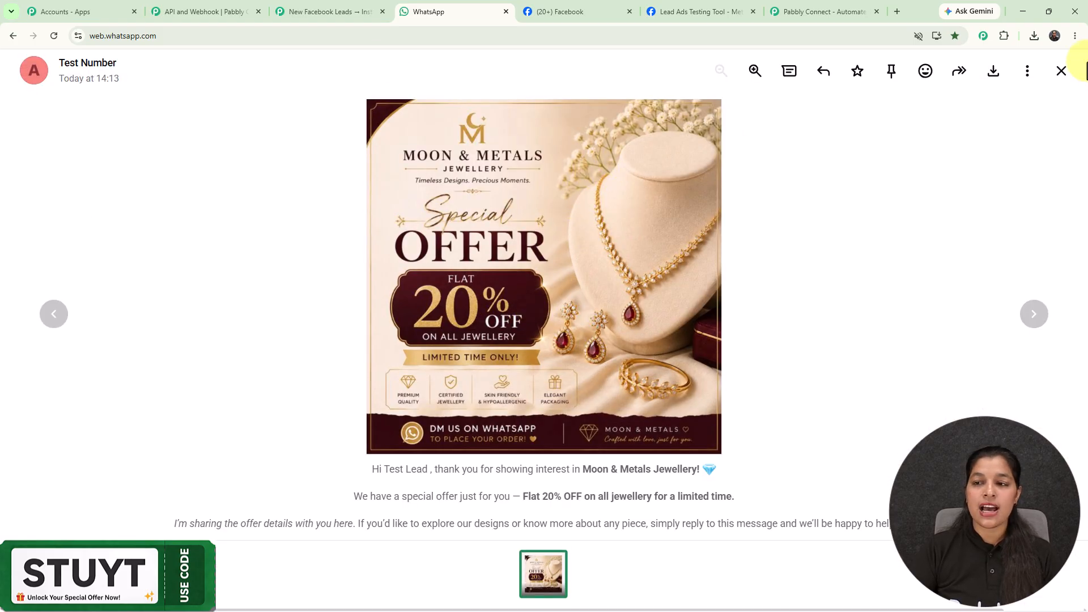
left_click(1060, 73)
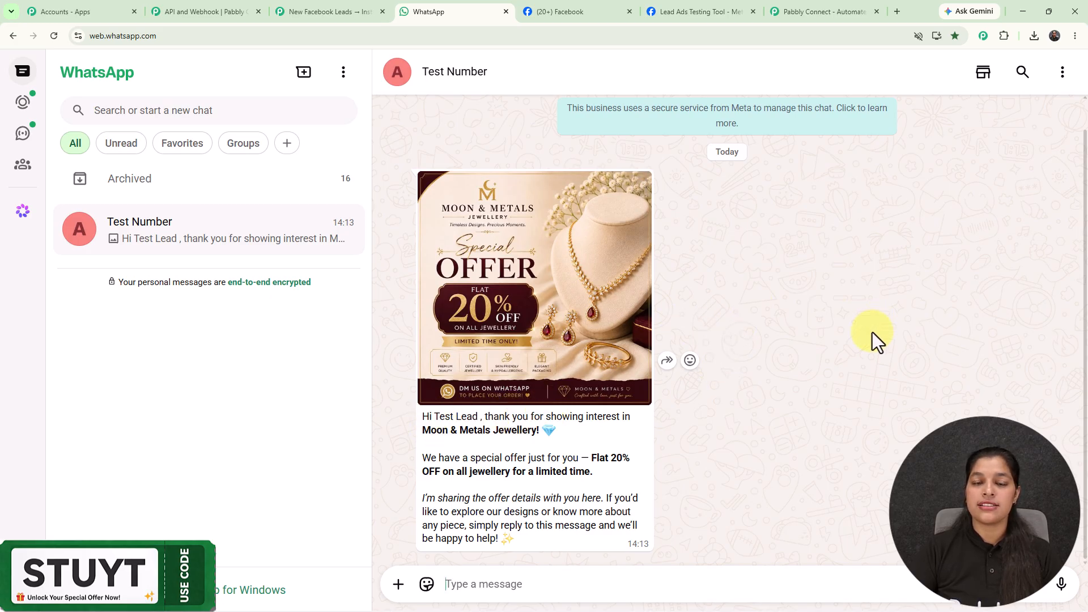
left_click_drag(425, 419, 483, 418)
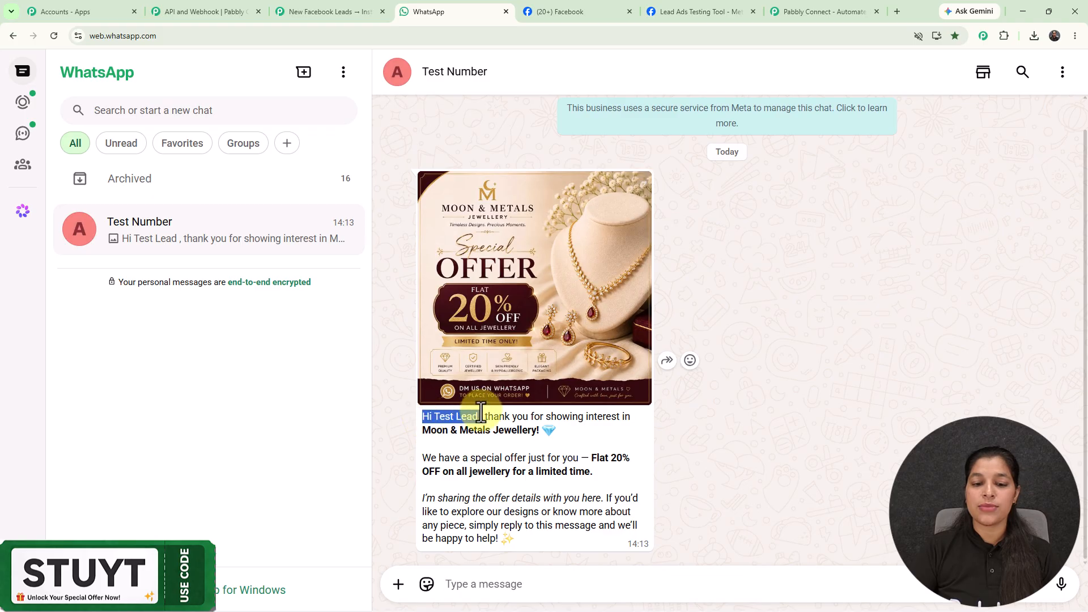
left_click(808, 309)
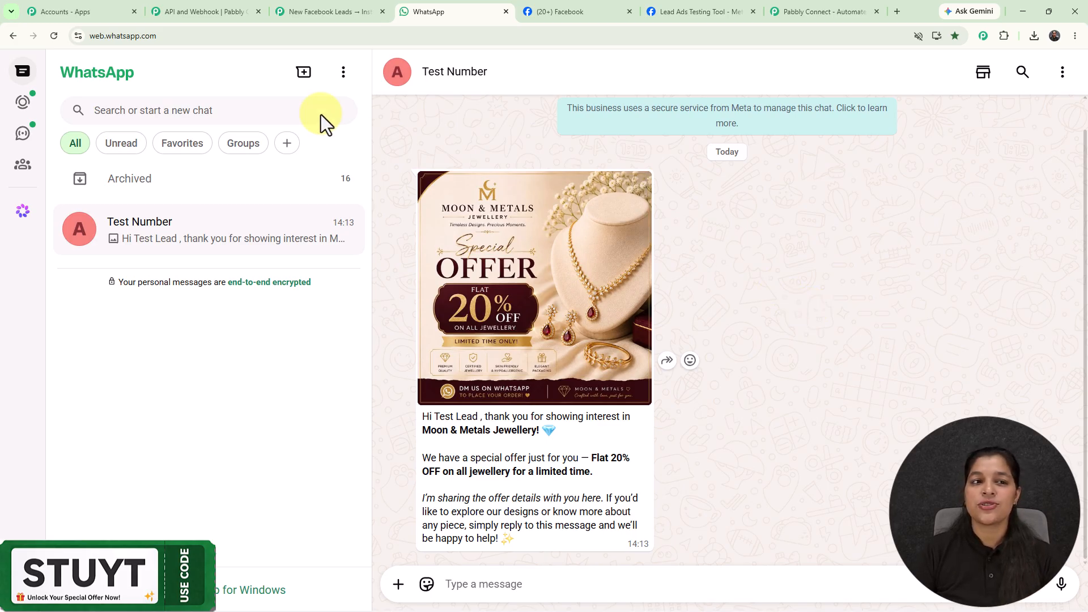
- Return to the Pabbly Connect workflow and close the Pabbly Chatflow action's setup
left_click(325, 3)
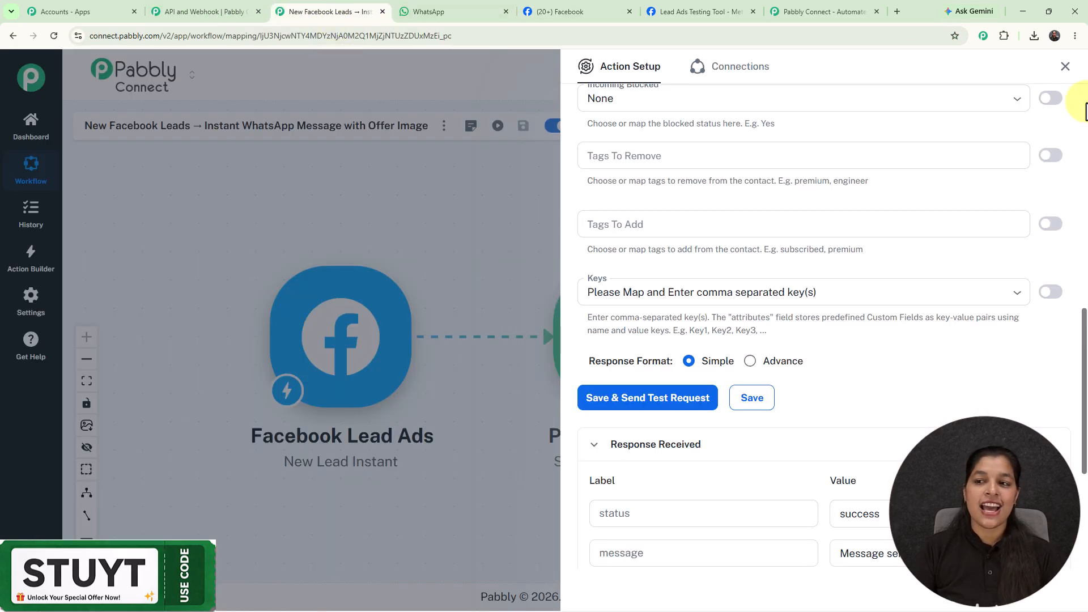
left_click(1066, 67)
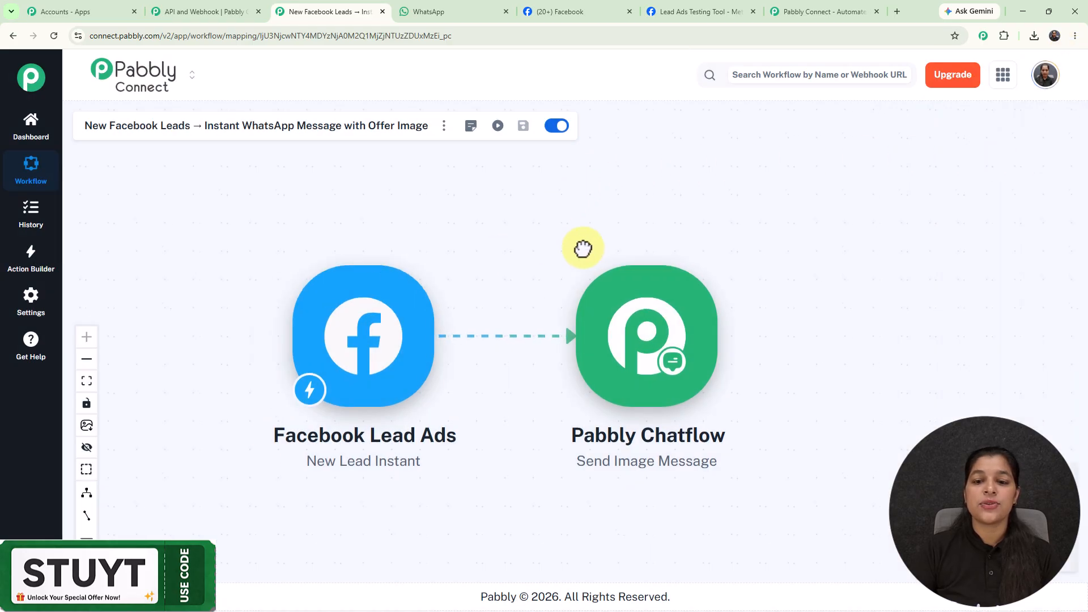